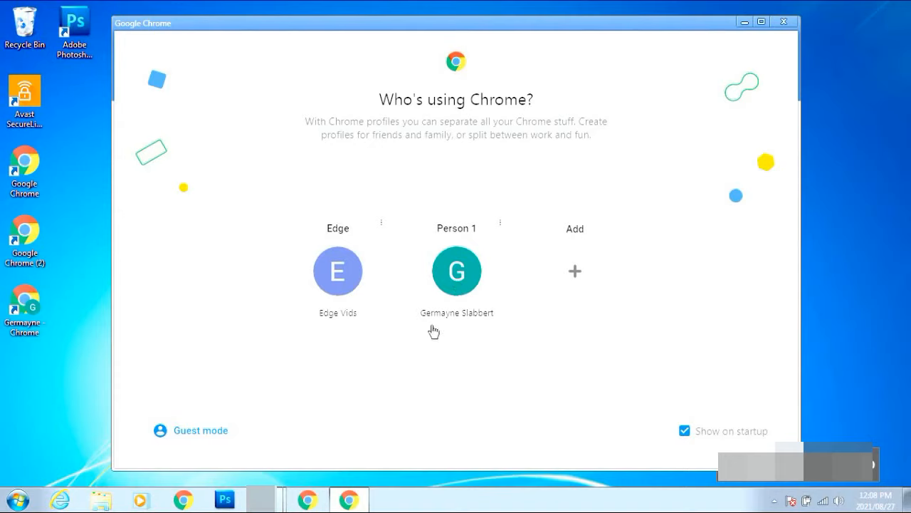
Open Chrome in your personal profile and search 'canva' to reach the Canva home page
click(475, 296)
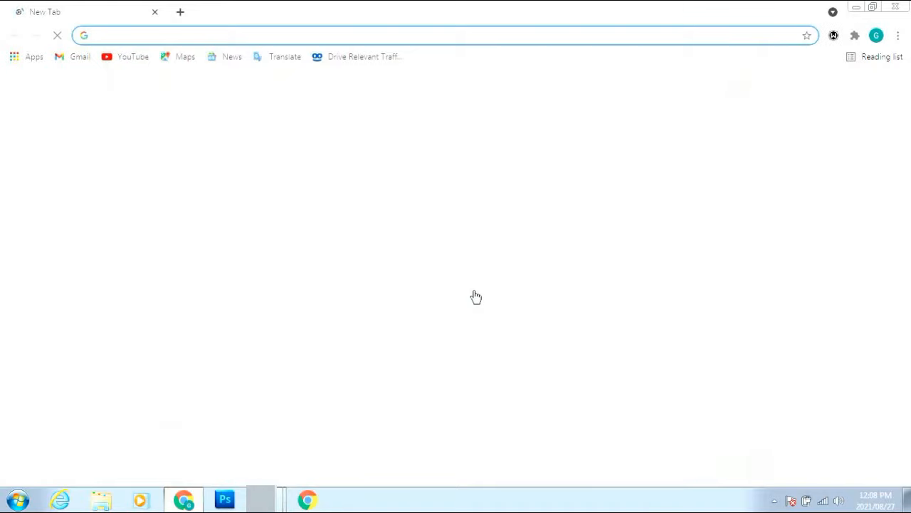
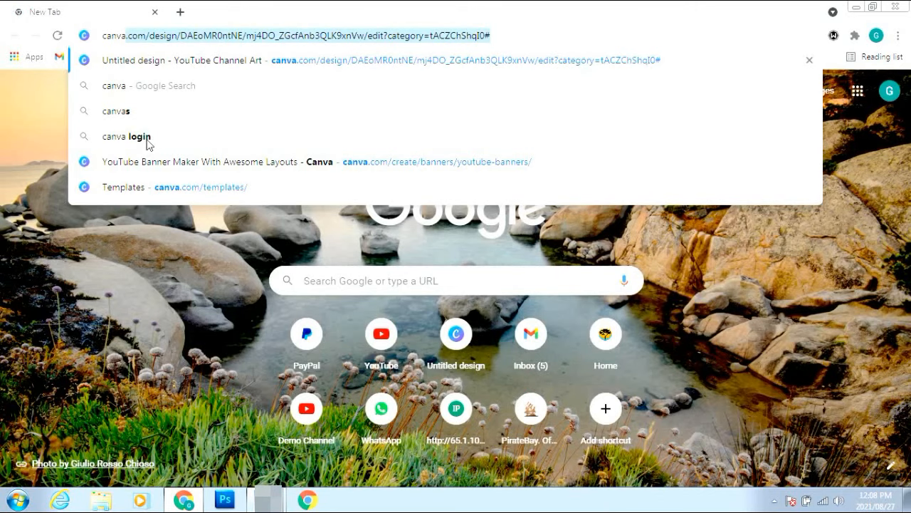
click(149, 139)
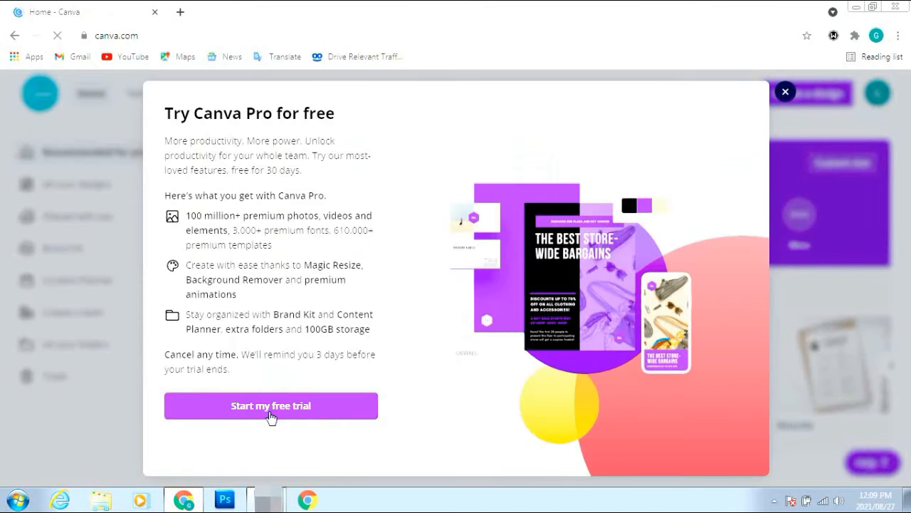
Start the Canva Pro free trial, then close the Try Canva Pro dialog
click(271, 412)
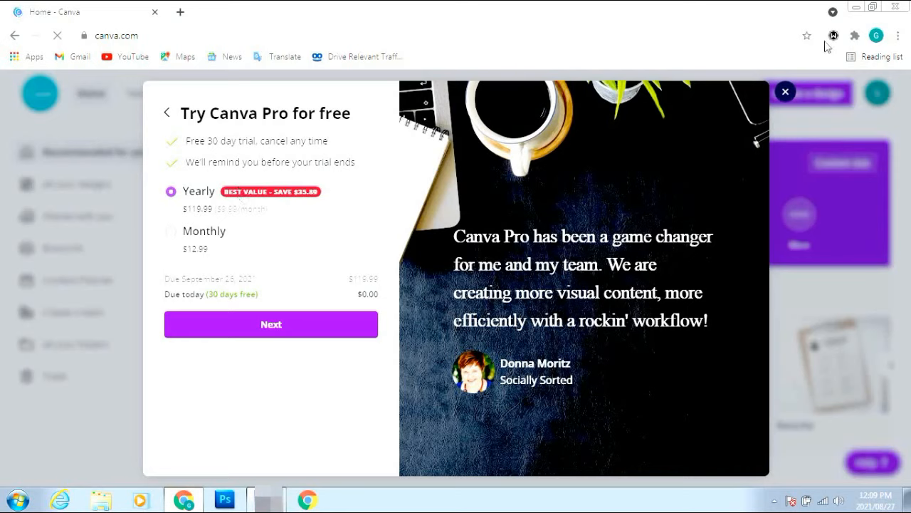
click(786, 92)
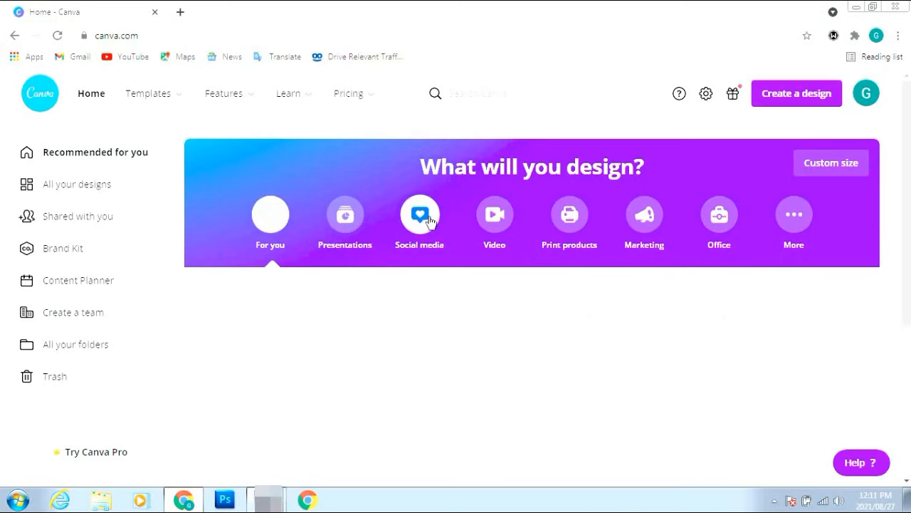
Browse the Social media design types and create a blank YouTube Channel Art design
click(426, 215)
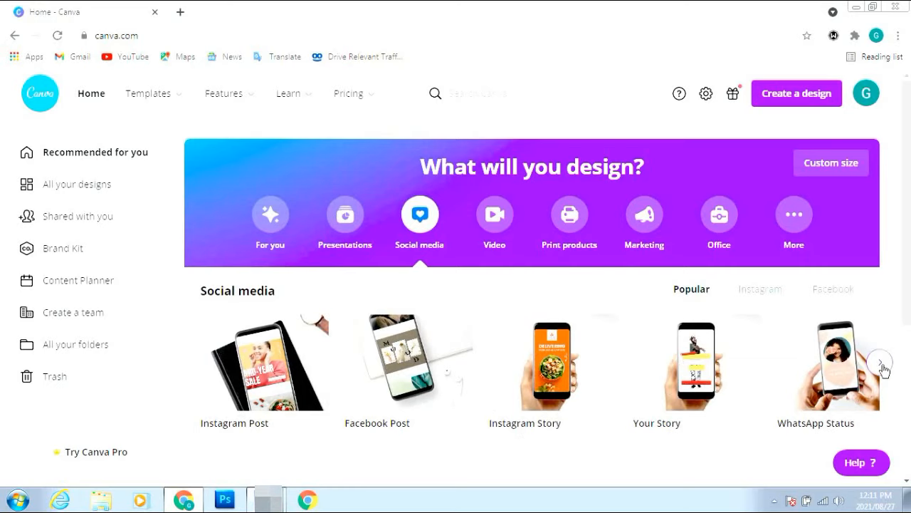
click(882, 365)
click(881, 365)
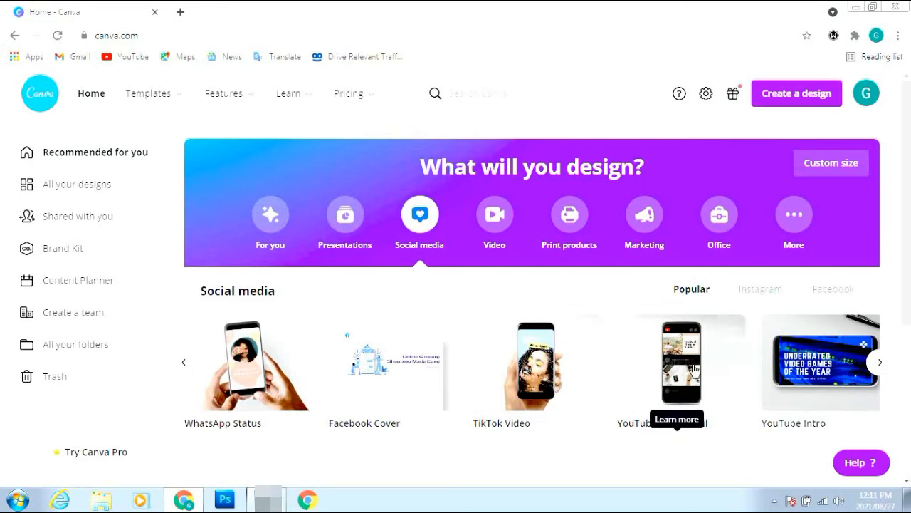
mouse_move(658, 397)
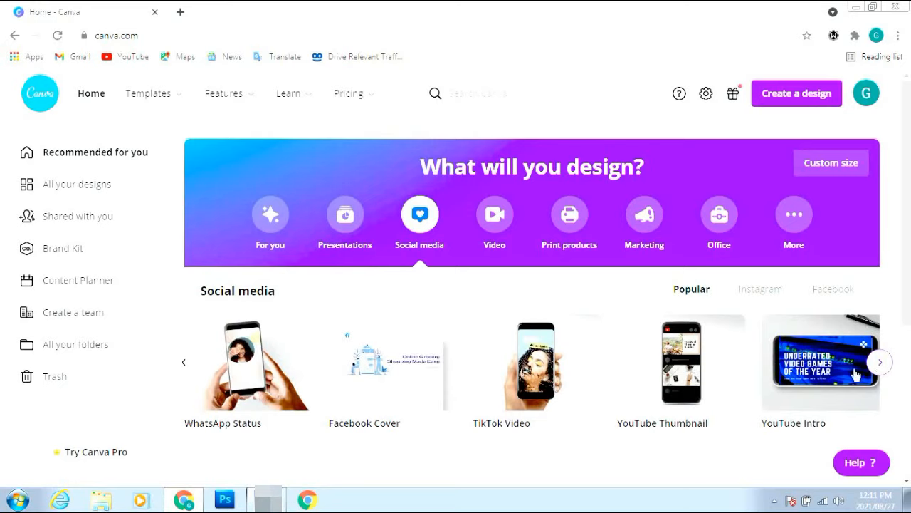
click(885, 368)
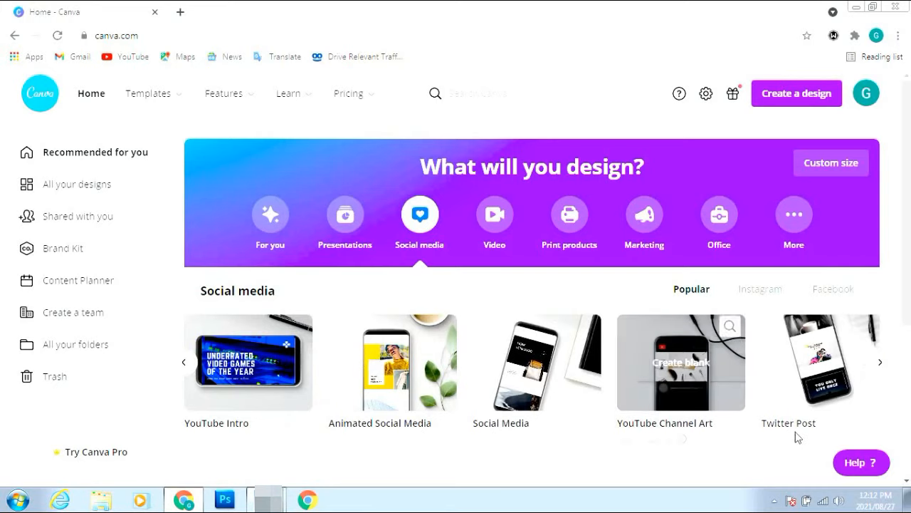
click(880, 362)
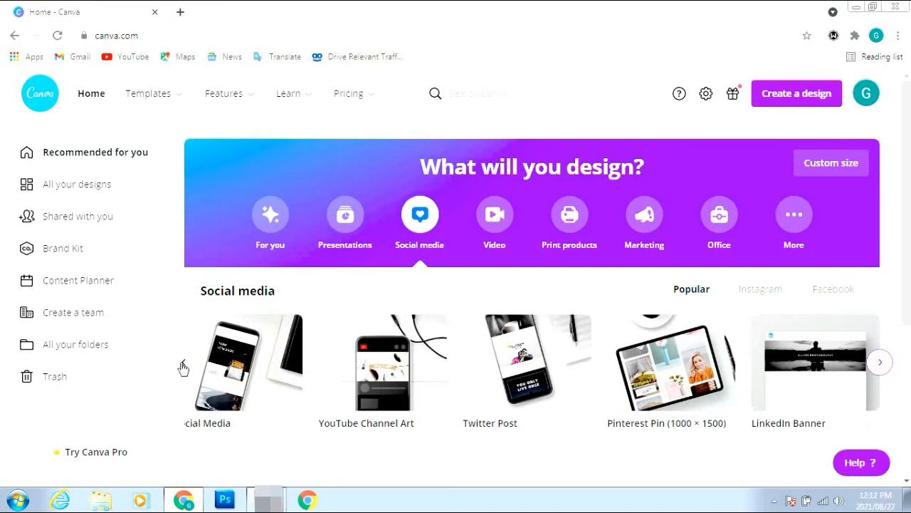
click(183, 367)
click(178, 368)
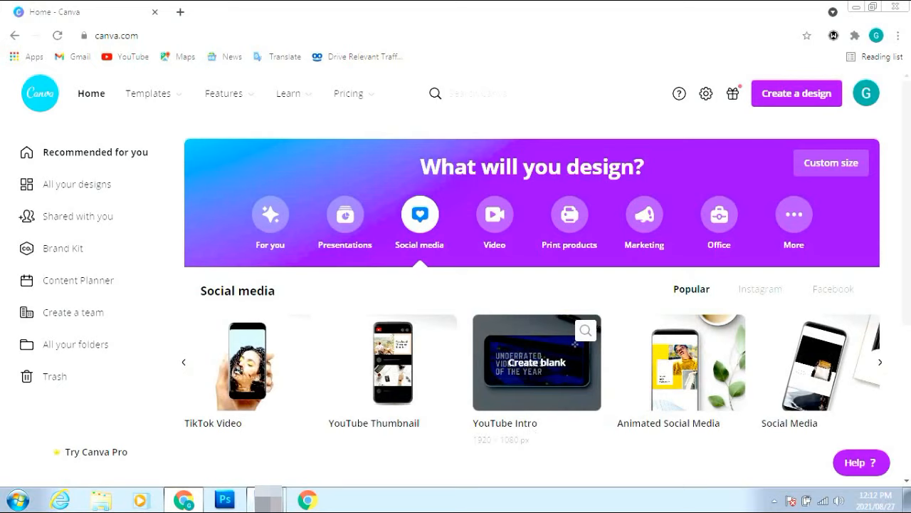
click(879, 364)
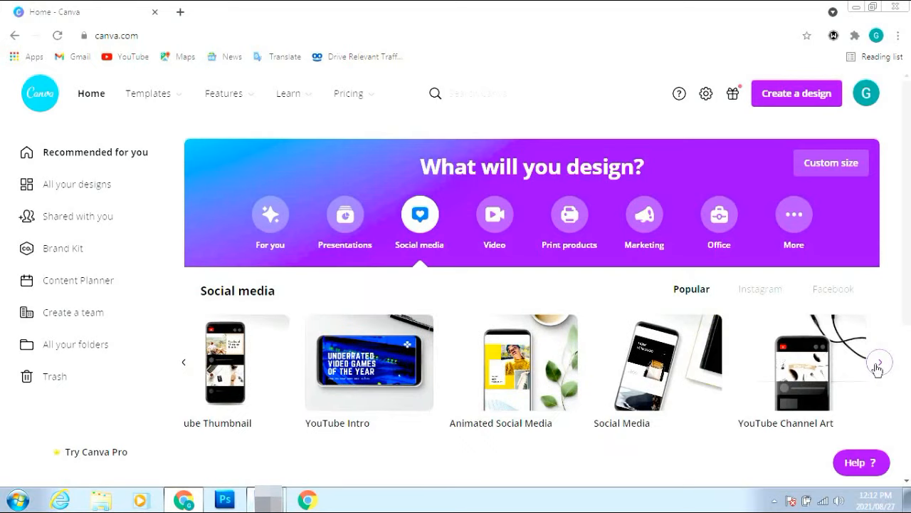
click(879, 365)
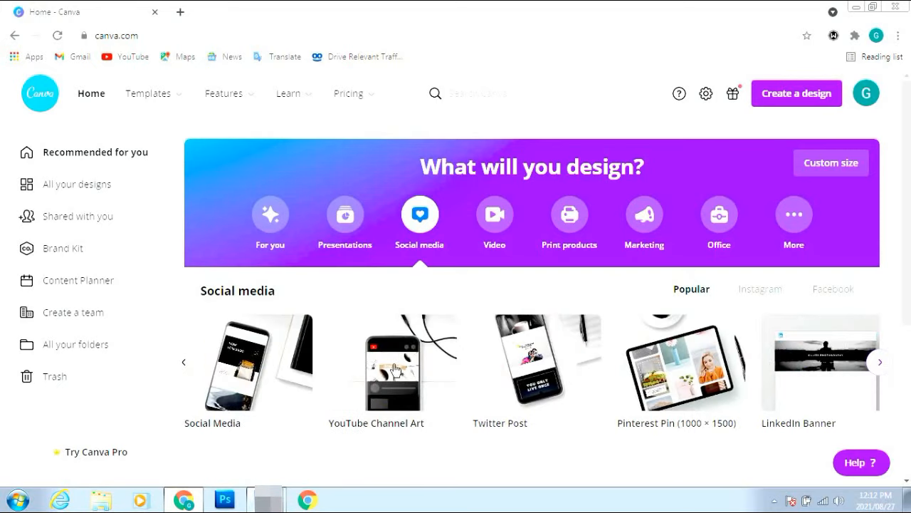
mouse_move(396, 368)
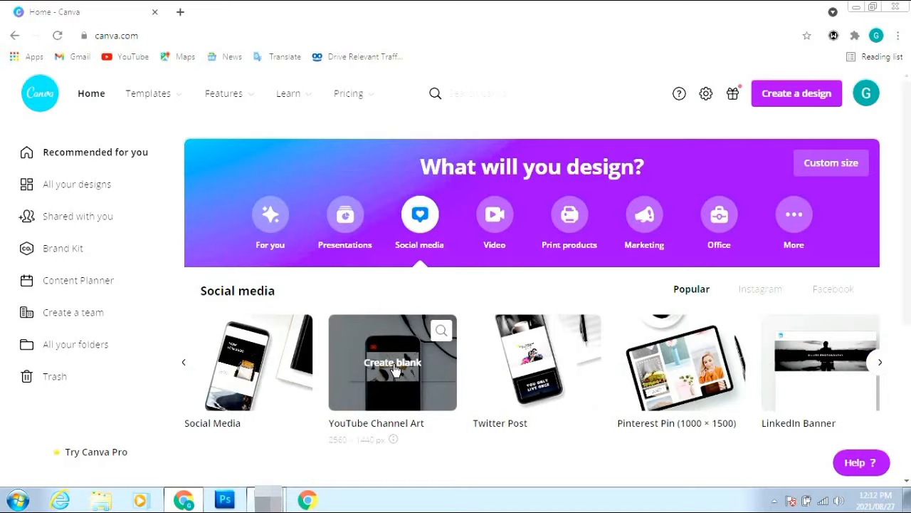
click(396, 369)
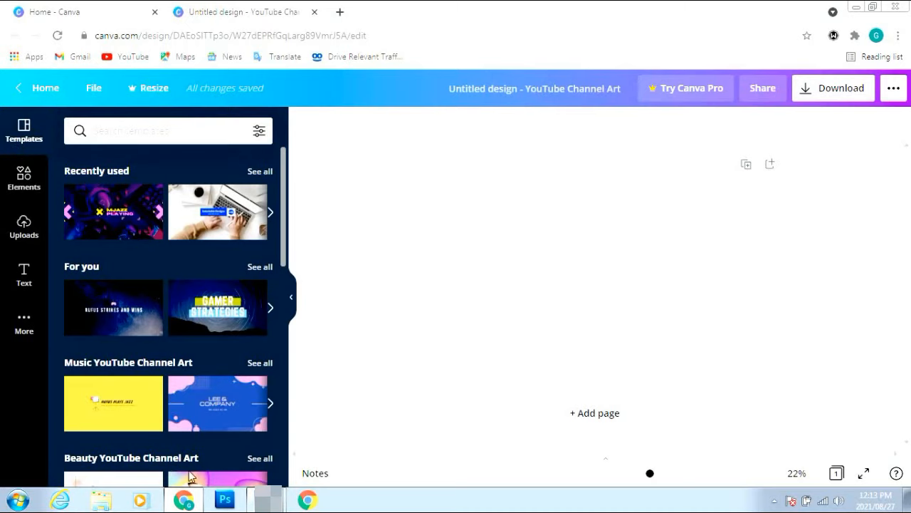
Scroll the Templates panel to the Travel YouTube Channel Art templates
scroll(191, 460, down, 6)
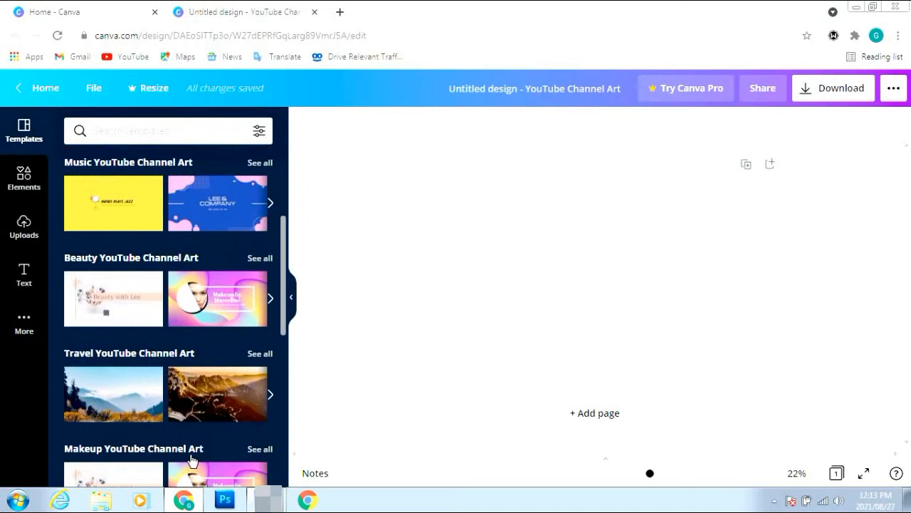
scroll(191, 460, down, 1)
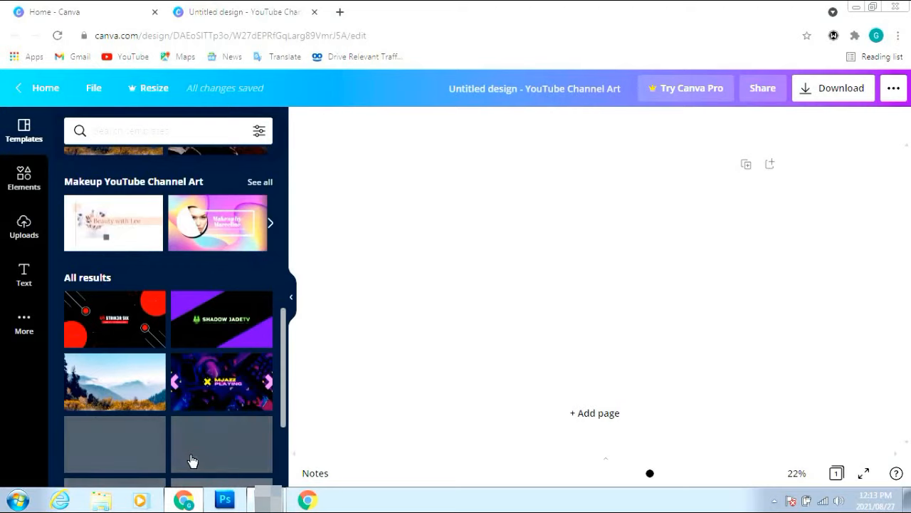
scroll(191, 460, up, 3)
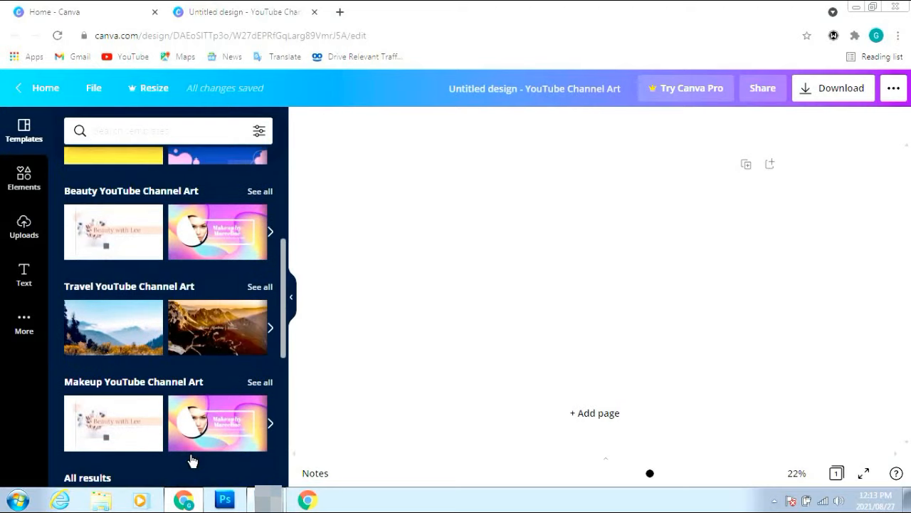
Apply the Travel misty-mountain template and select its 'Aimless Wunderings' heading text
click(135, 328)
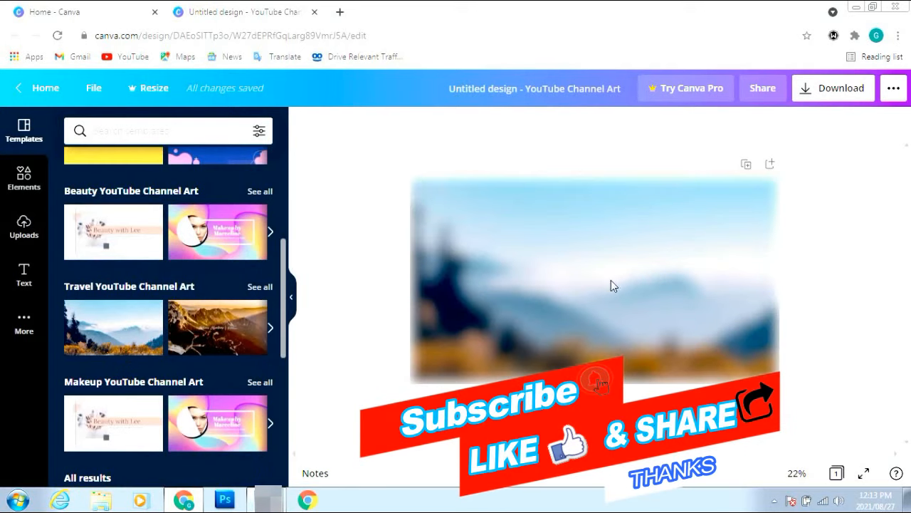
click(463, 226)
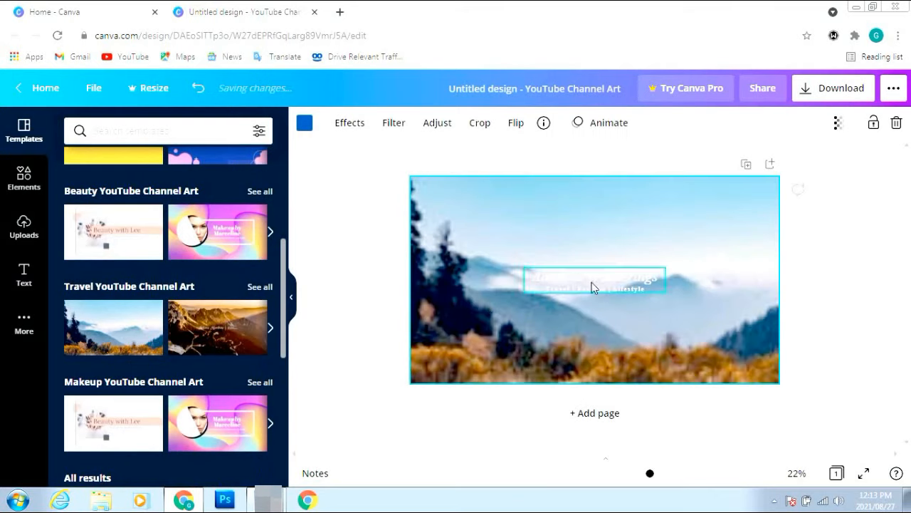
double_click(558, 284)
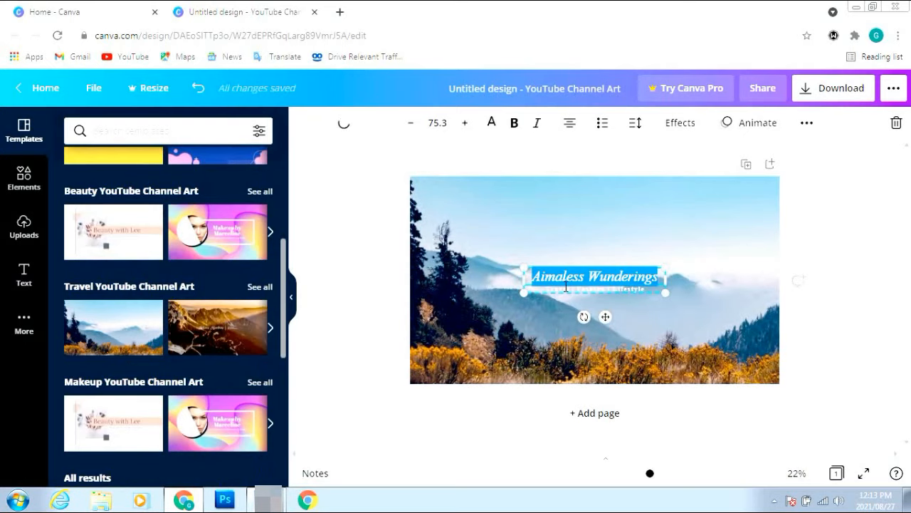
right_click(565, 285)
click(567, 279)
Delete the title and subtitle text elements from the banner
right_click(562, 277)
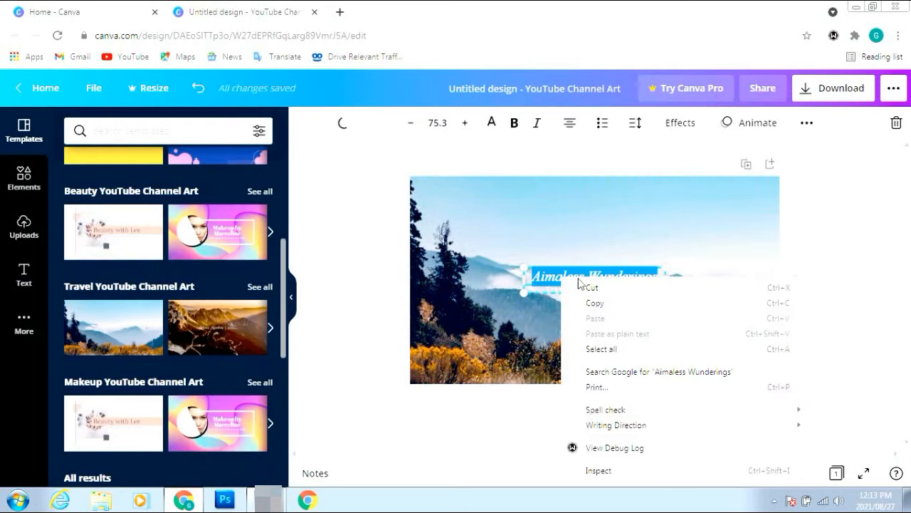
click(637, 277)
click(635, 277)
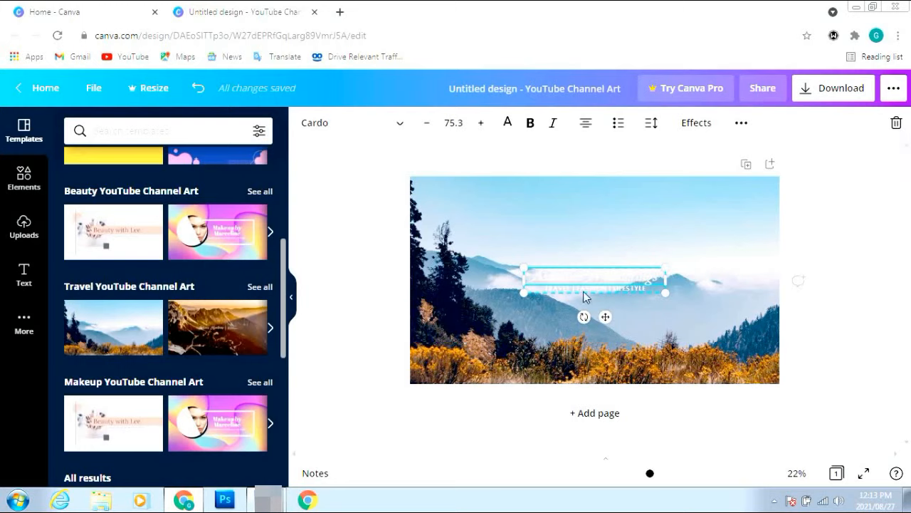
click(896, 128)
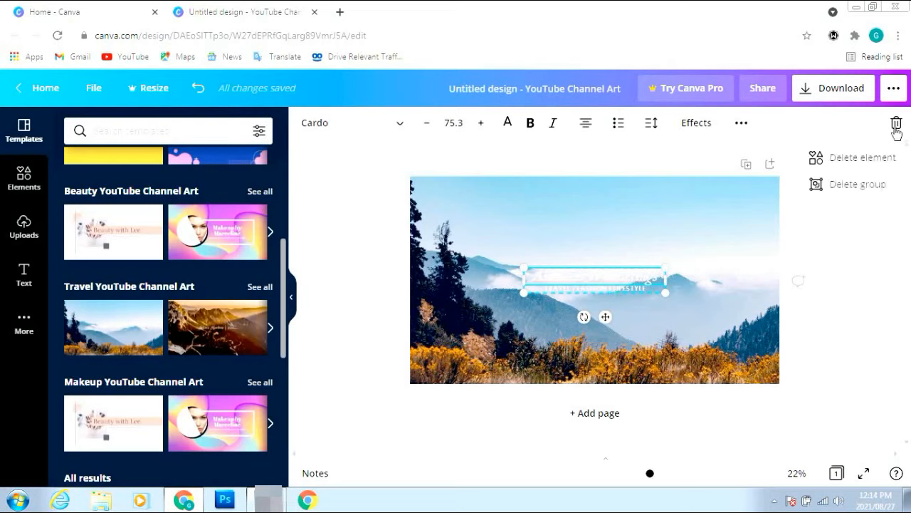
click(859, 161)
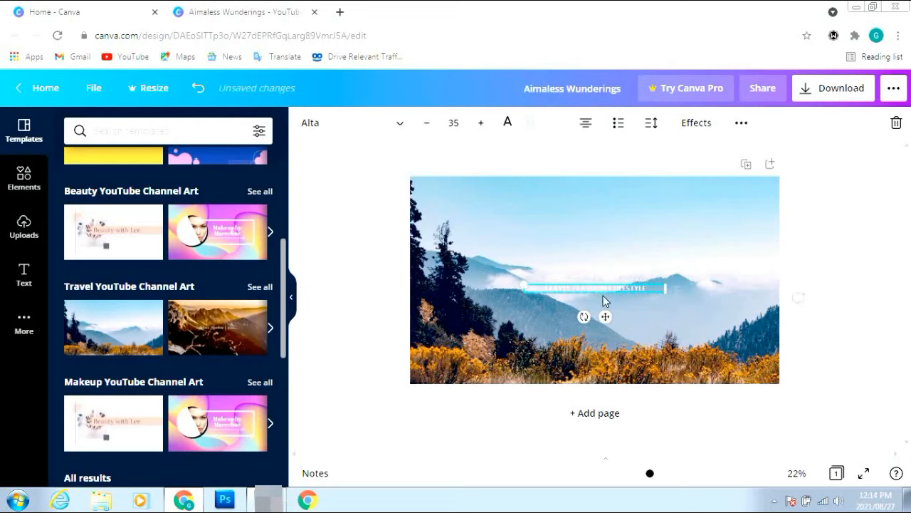
click(897, 125)
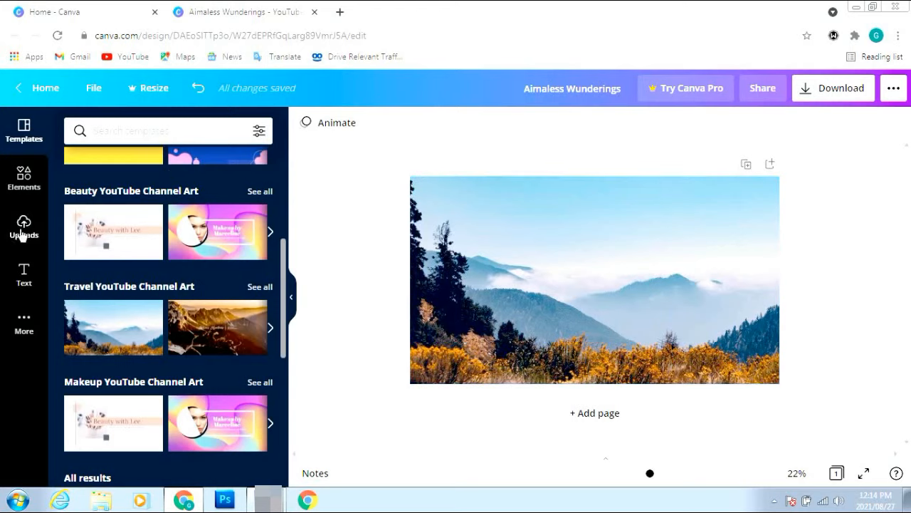
Search Elements for 'subscrib' graphics
click(23, 178)
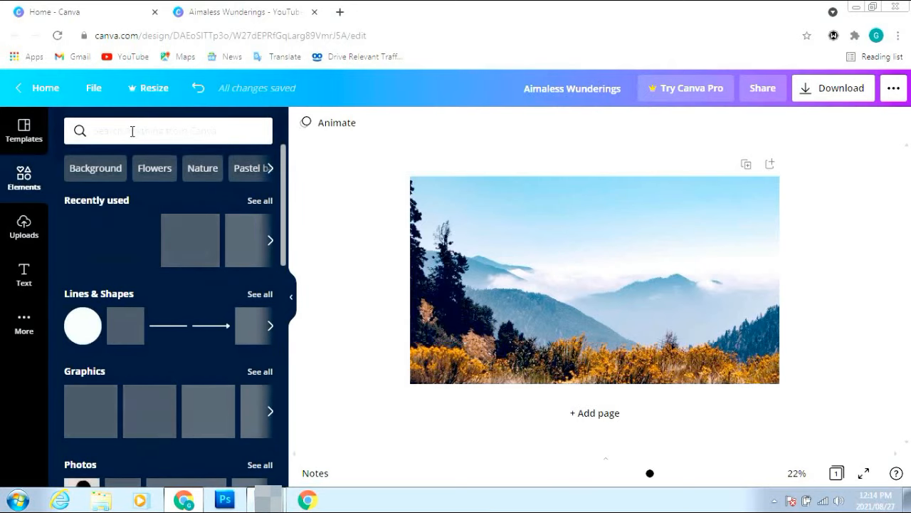
click(131, 132)
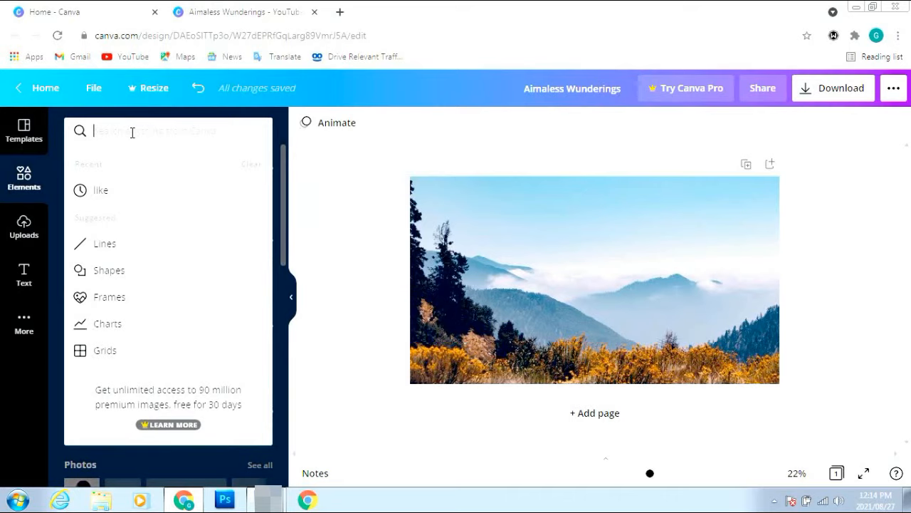
text(su)
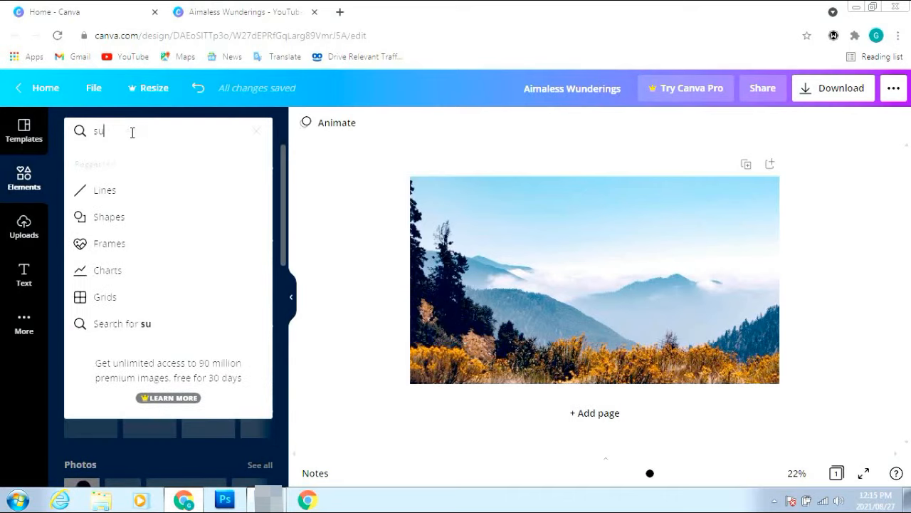
text(bscribe)
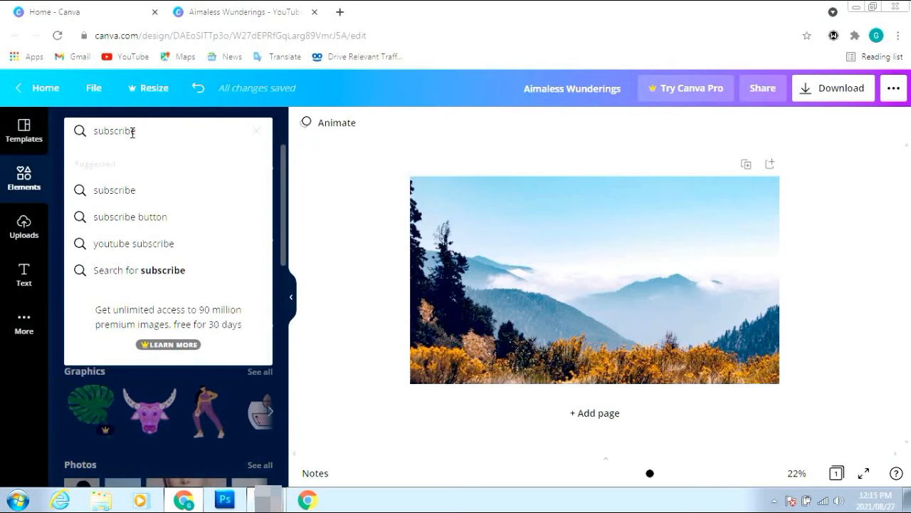
click(117, 190)
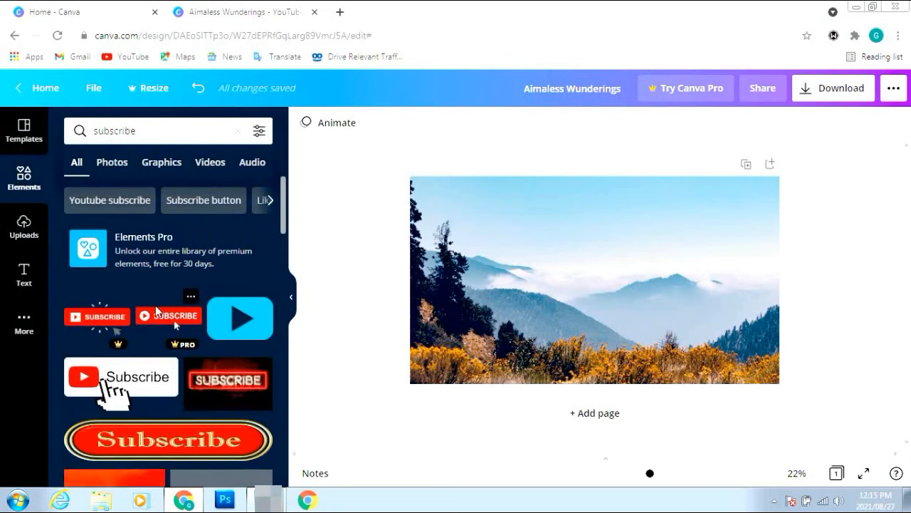
scroll(156, 312, down, 4)
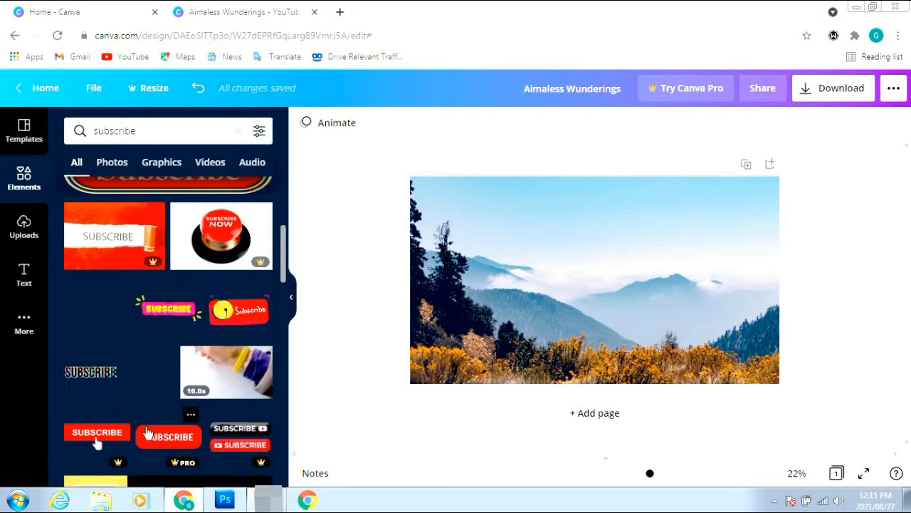
Try adding the animated subscribe banner and a bell graphic, then remove them
click(250, 313)
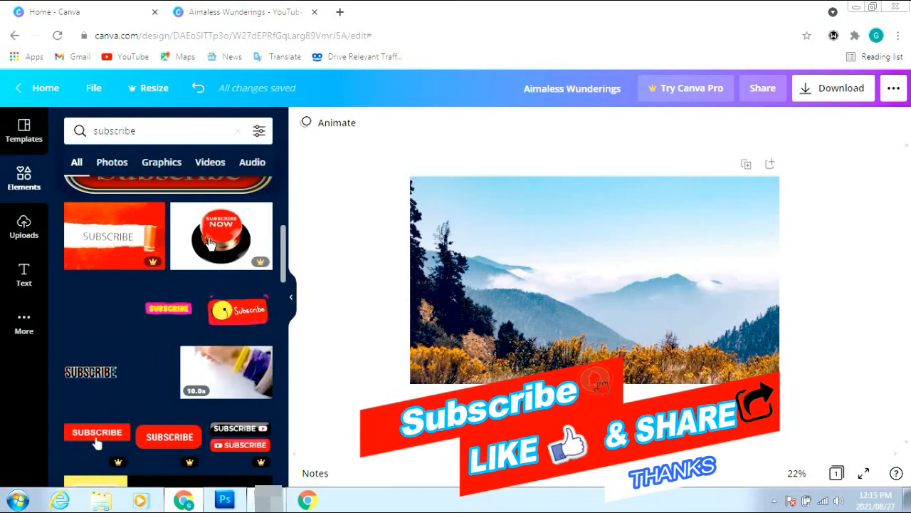
scroll(179, 333, down, 3)
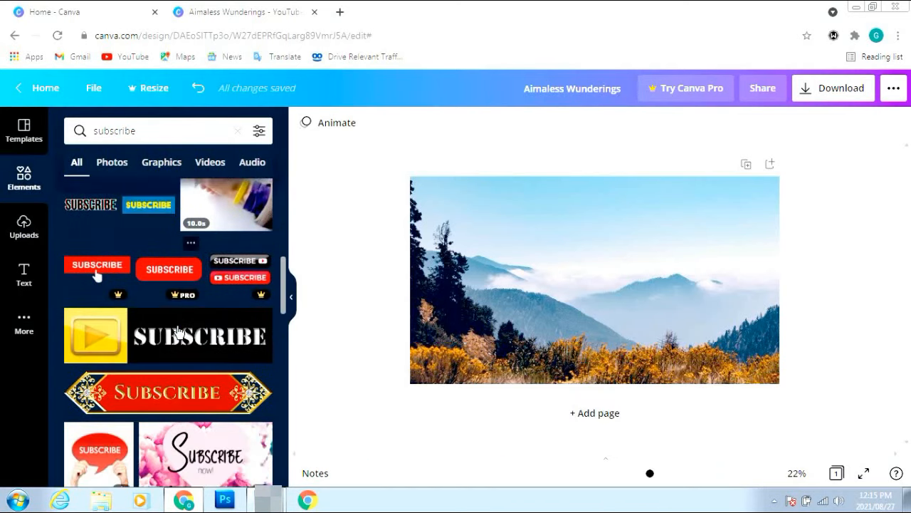
scroll(178, 333, down, 4)
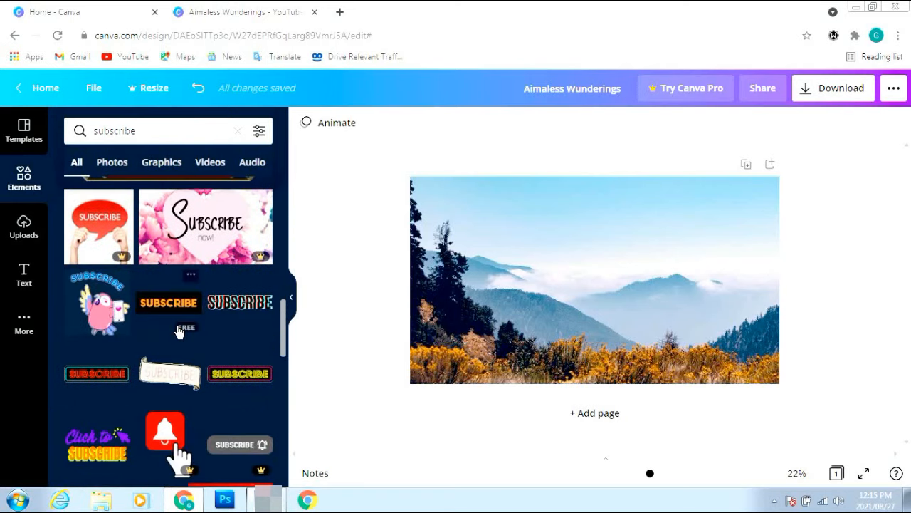
scroll(178, 332, down, 2)
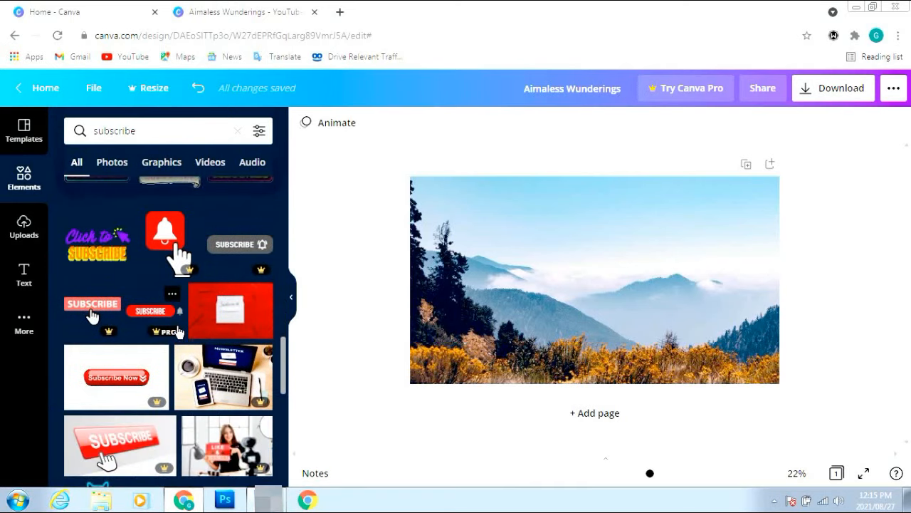
scroll(178, 332, down, 3)
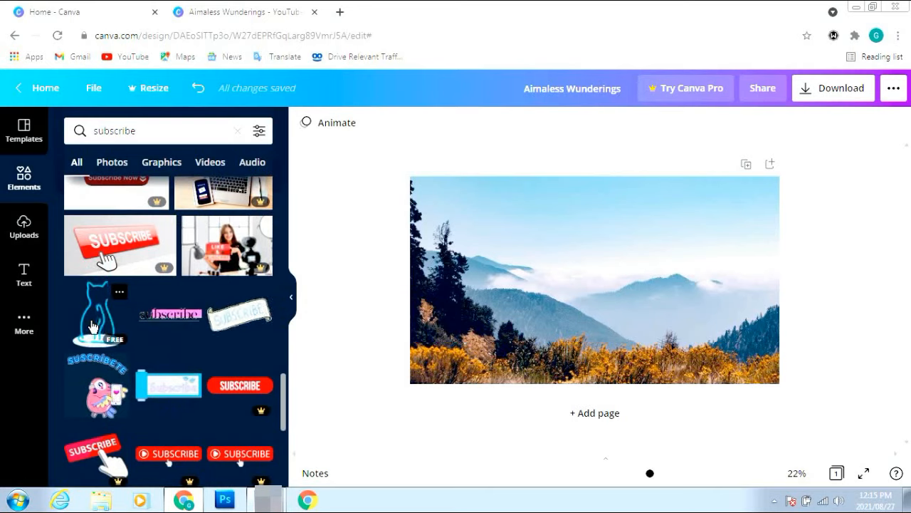
click(91, 326)
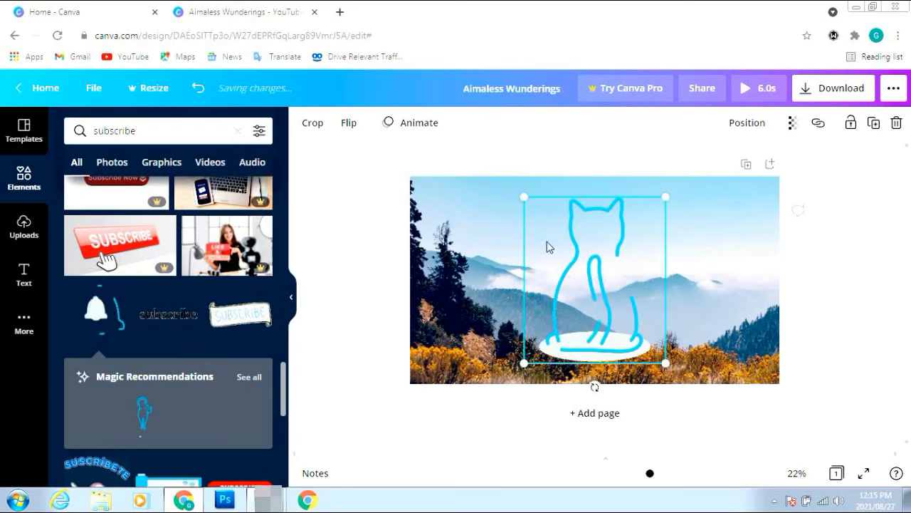
drag(665, 363, 524, 213)
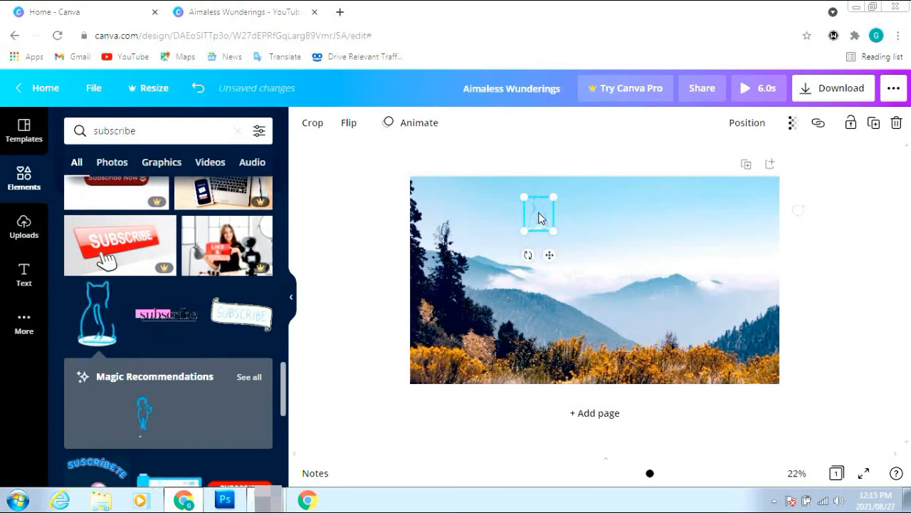
click(897, 124)
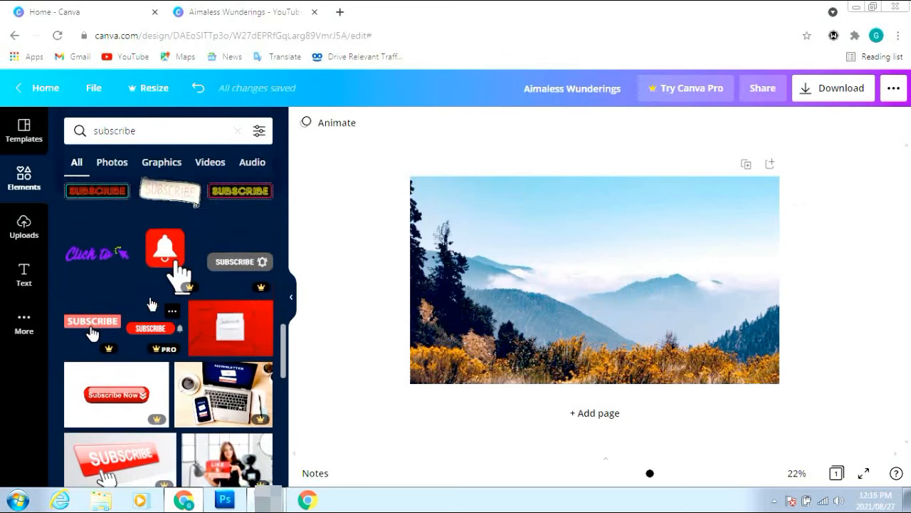
Add the 'Click to Subscribe' sticker, shrink it and place it top-right on the banner
scroll(121, 305, down, 1)
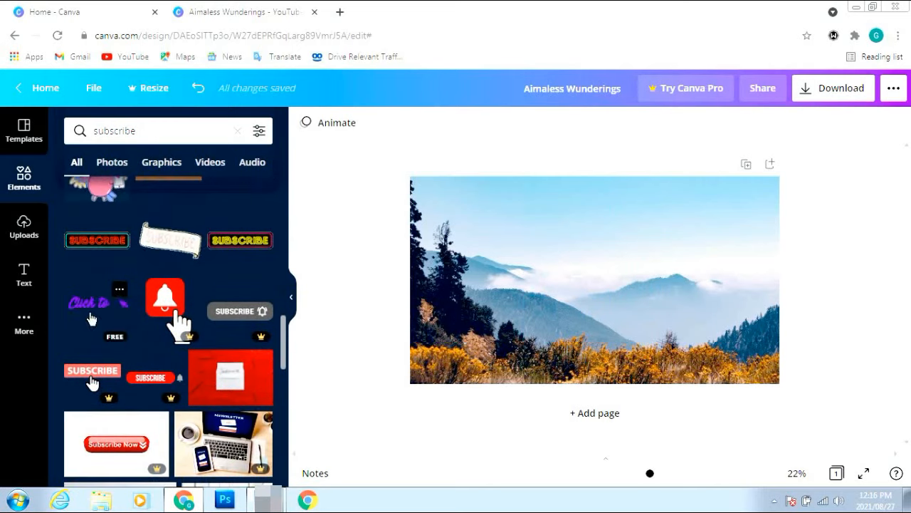
click(90, 319)
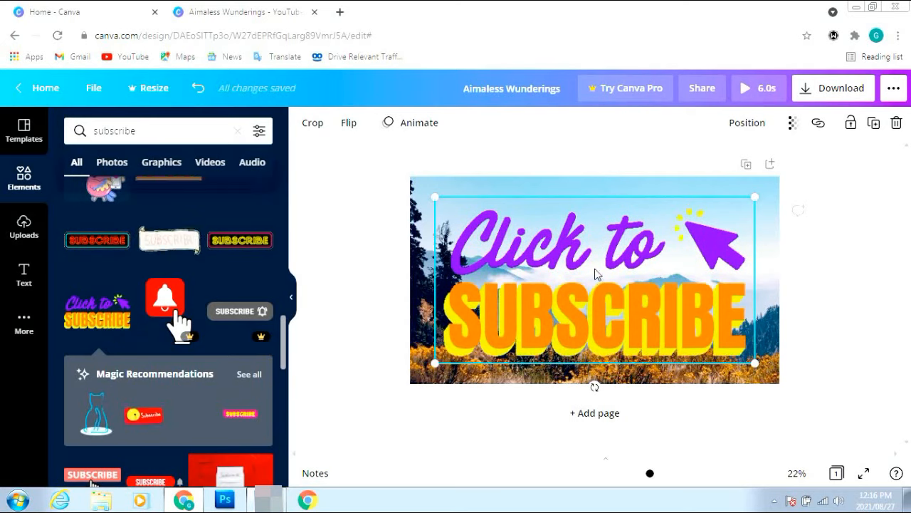
drag(595, 273, 736, 199)
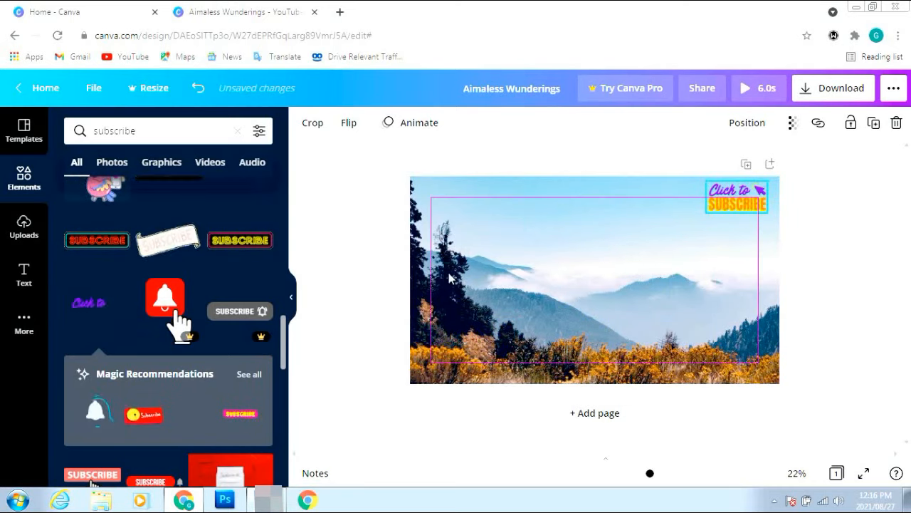
scroll(228, 294, up, 3)
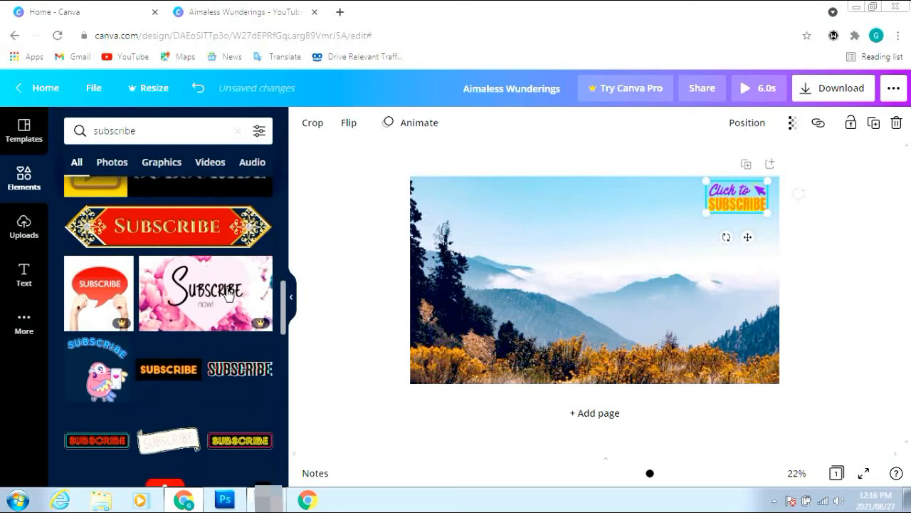
scroll(228, 294, up, 5)
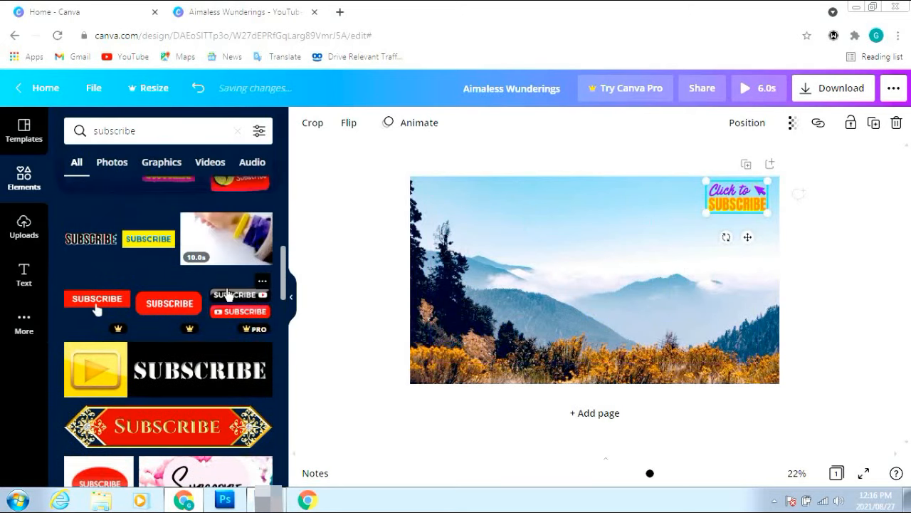
scroll(228, 294, up, 4)
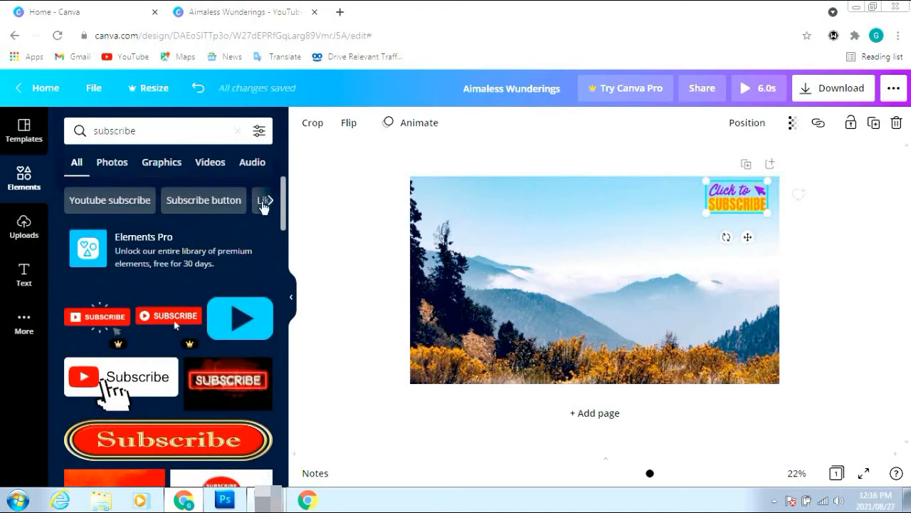
Replace the Elements search with 'like' to find thumbs-up graphics
click(160, 133)
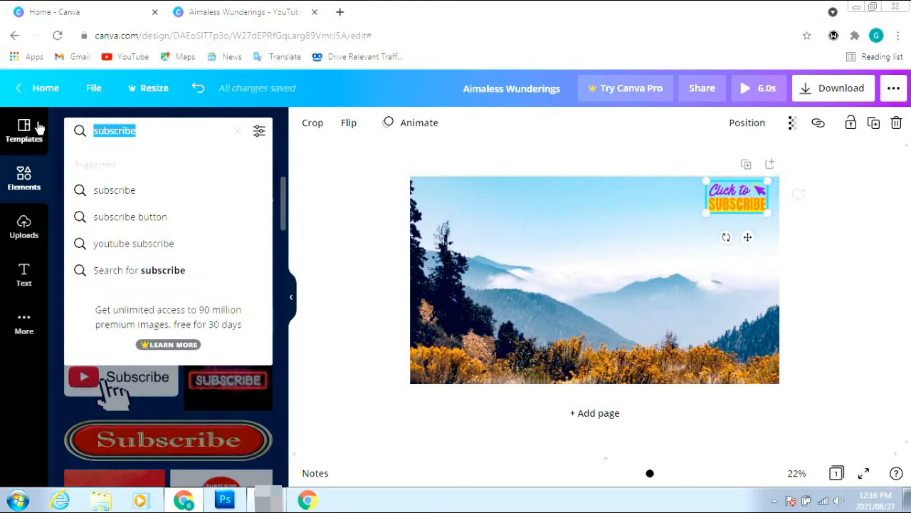
text(like)
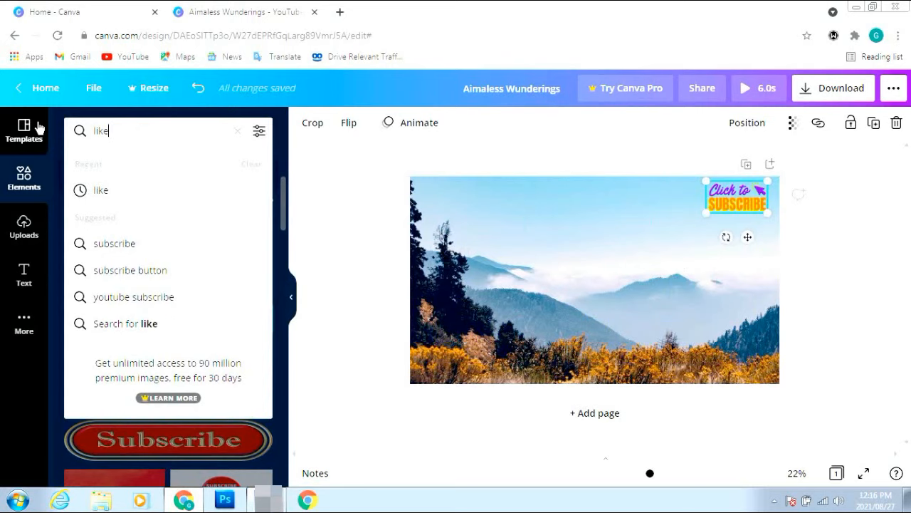
key(Return)
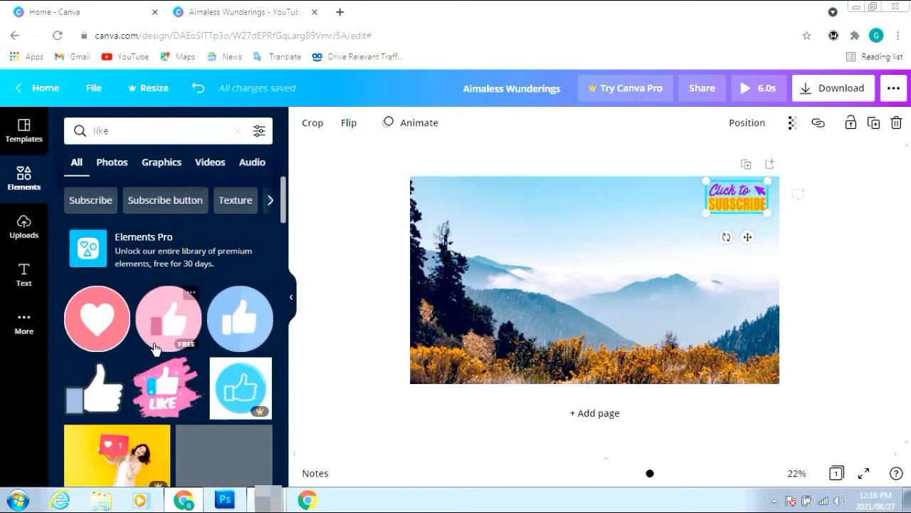
scroll(161, 328, down, 3)
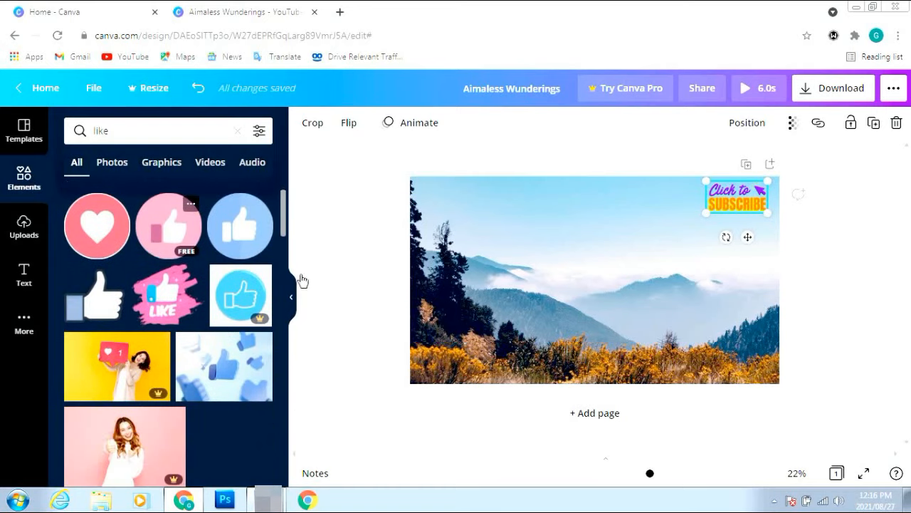
scroll(158, 373, down, 2)
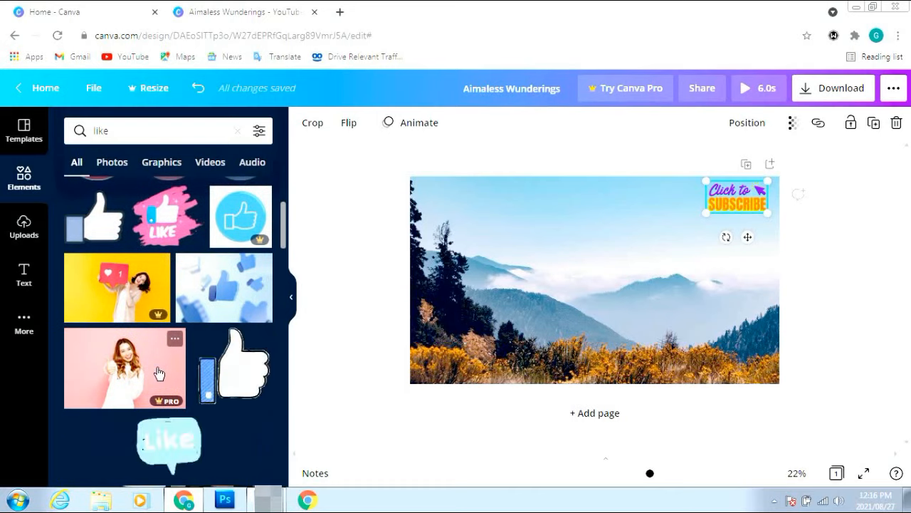
scroll(158, 372, down, 4)
scroll(158, 371, up, 2)
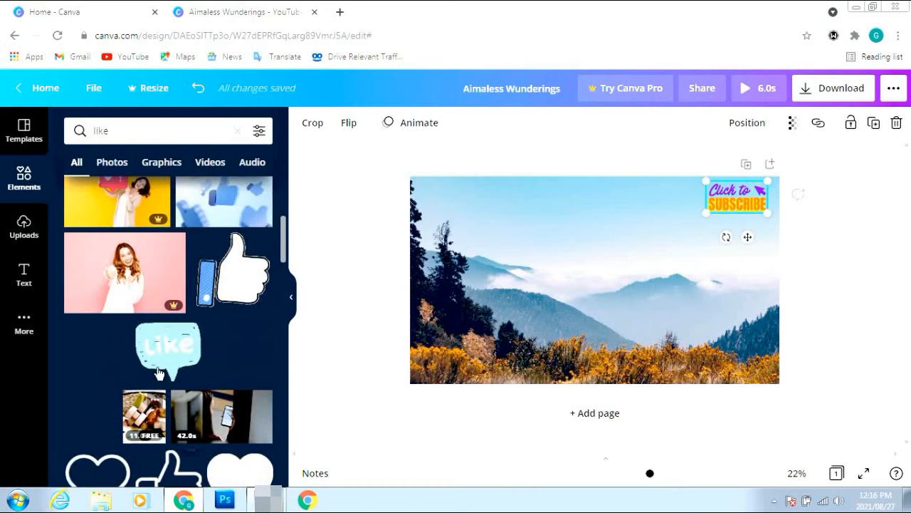
Add the thumbs-up graphic, shrink it and move it to the top-left corner
click(235, 278)
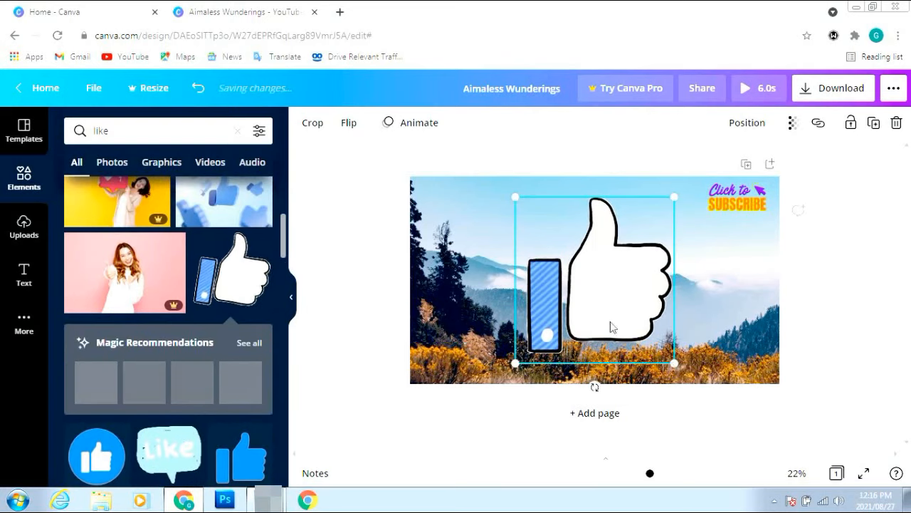
drag(674, 364, 533, 240)
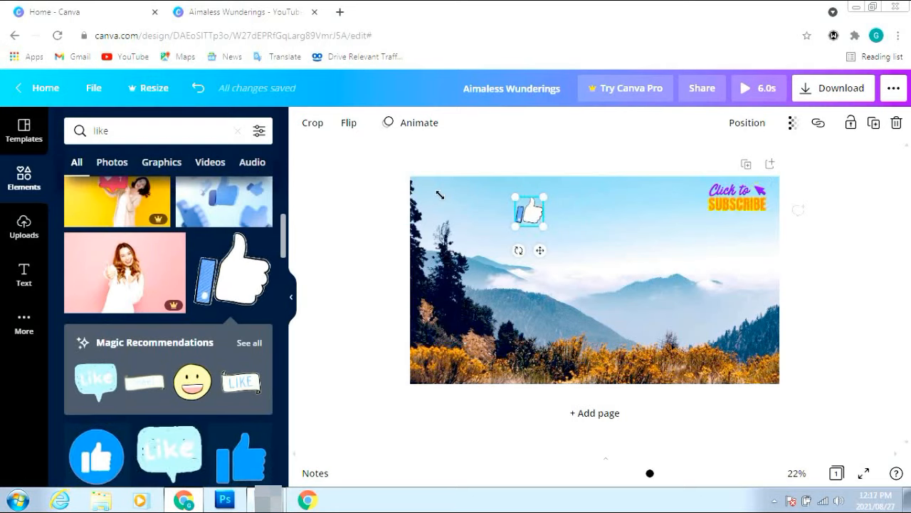
drag(517, 209, 444, 212)
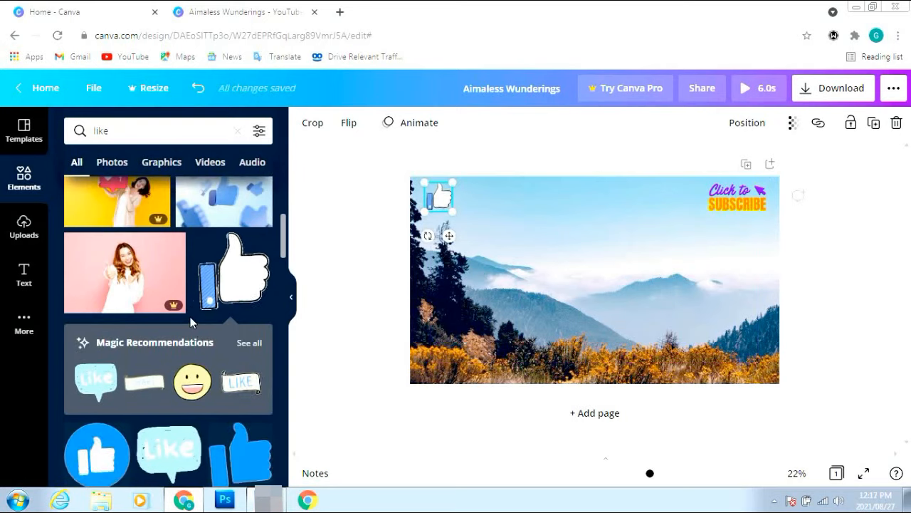
scroll(190, 317, up, 4)
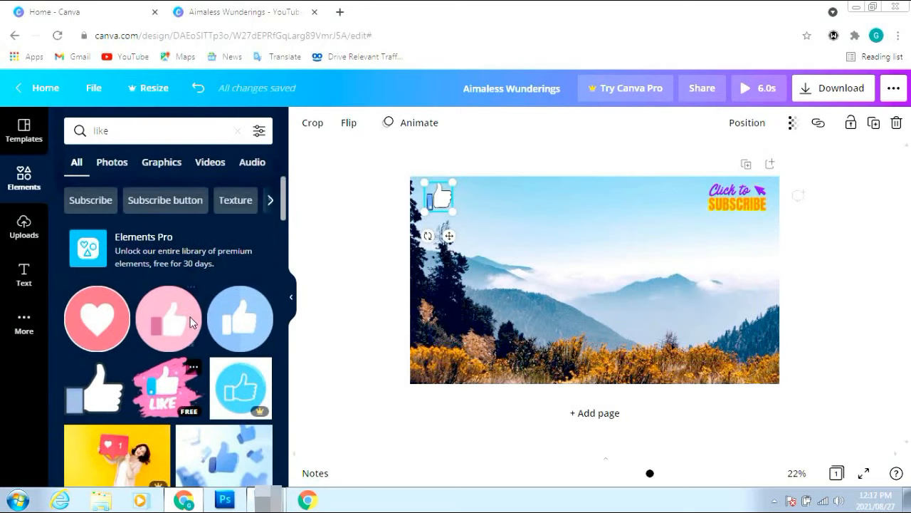
scroll(190, 317, down, 4)
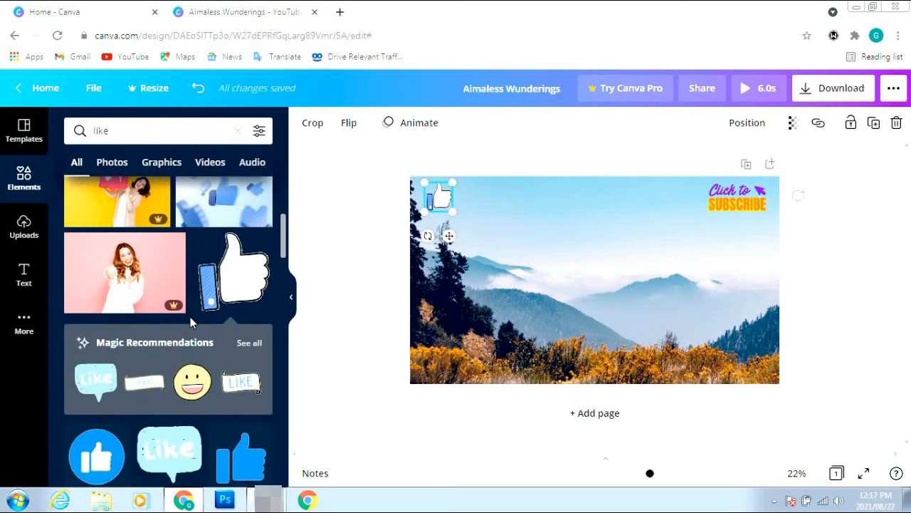
scroll(190, 317, down, 3)
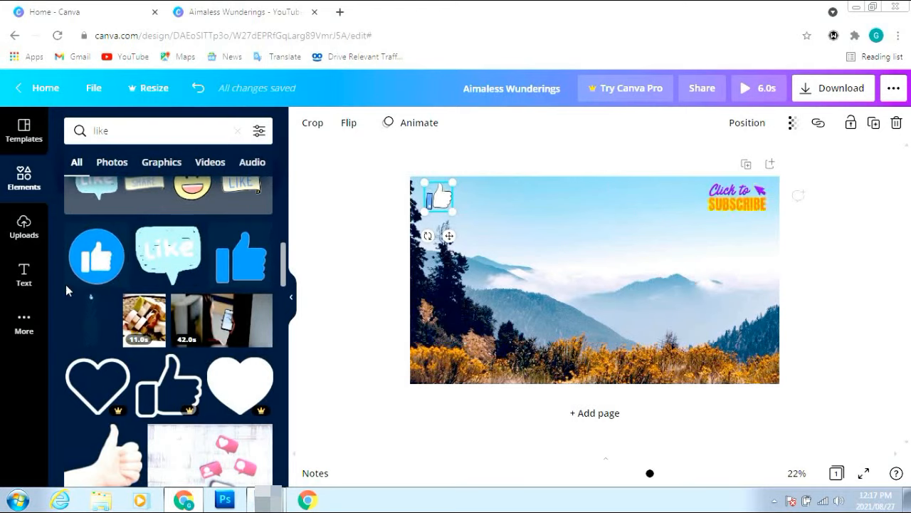
Look through Uploads and More, then open the YouTube Channel Art templates
click(24, 234)
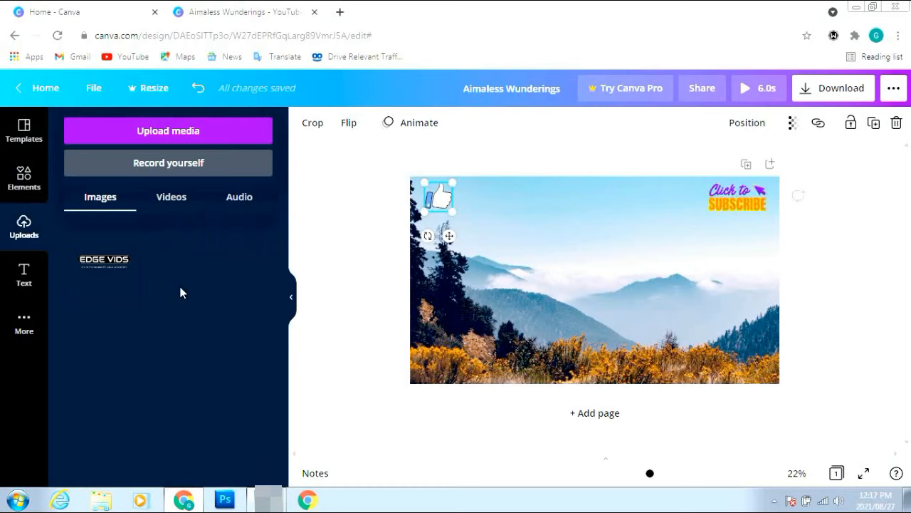
mouse_move(104, 291)
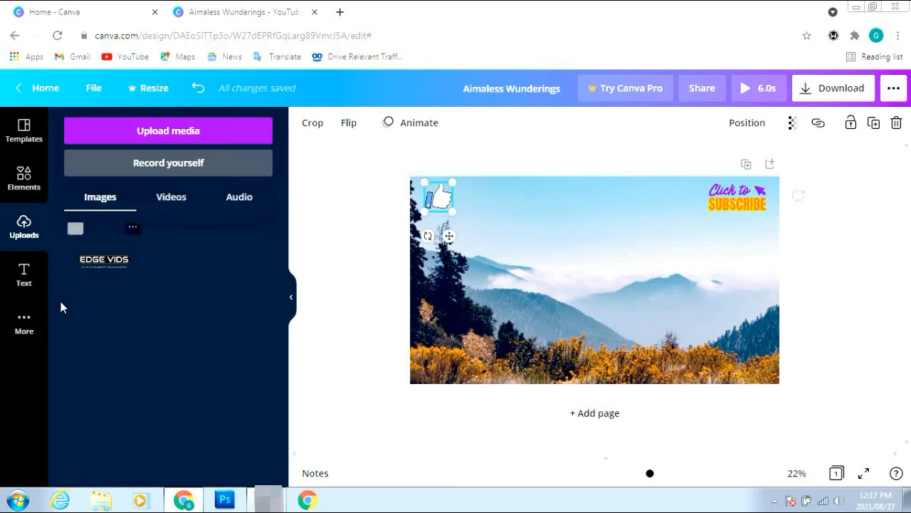
click(24, 326)
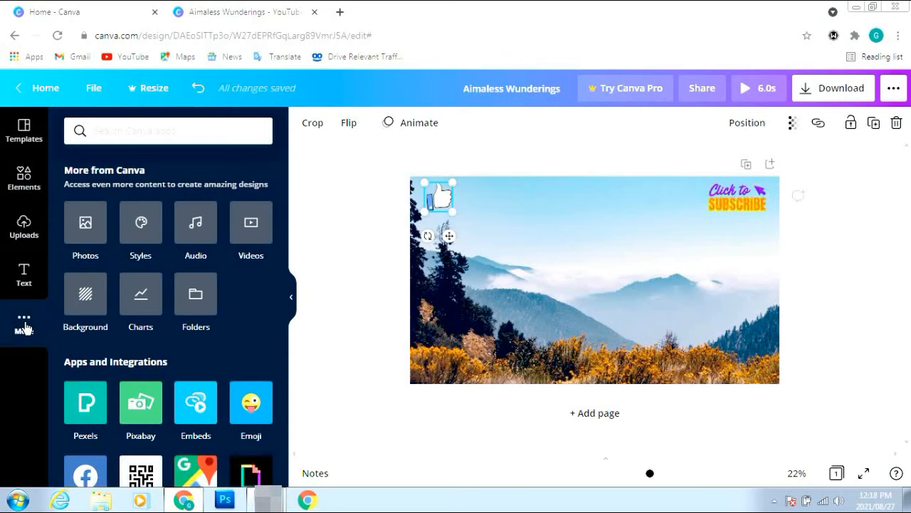
click(27, 135)
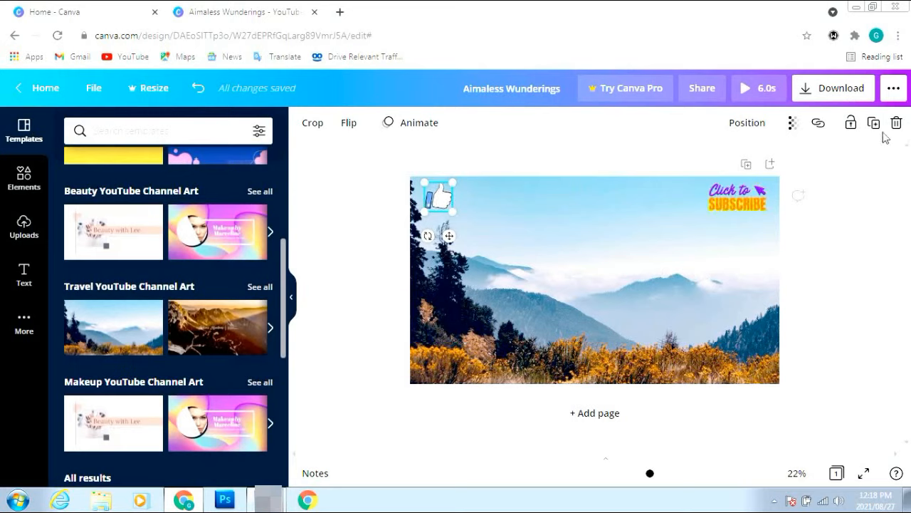
click(895, 90)
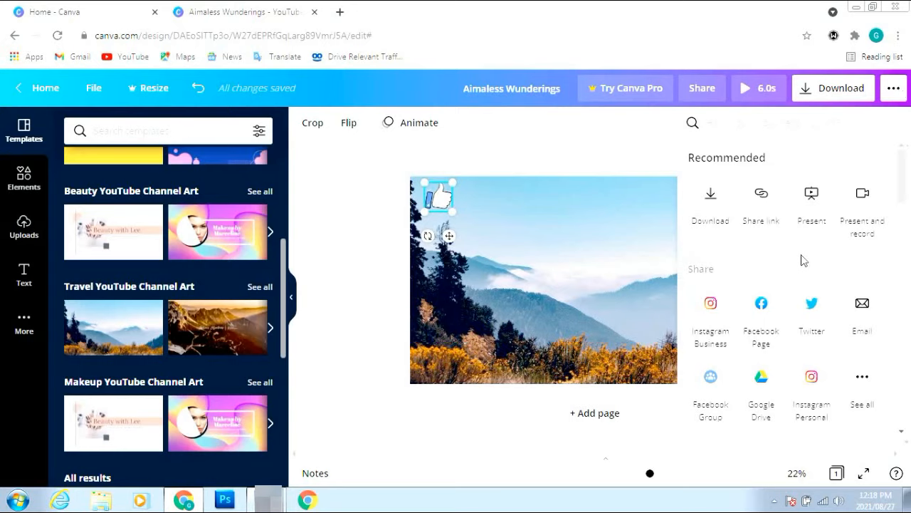
scroll(803, 260, down, 10)
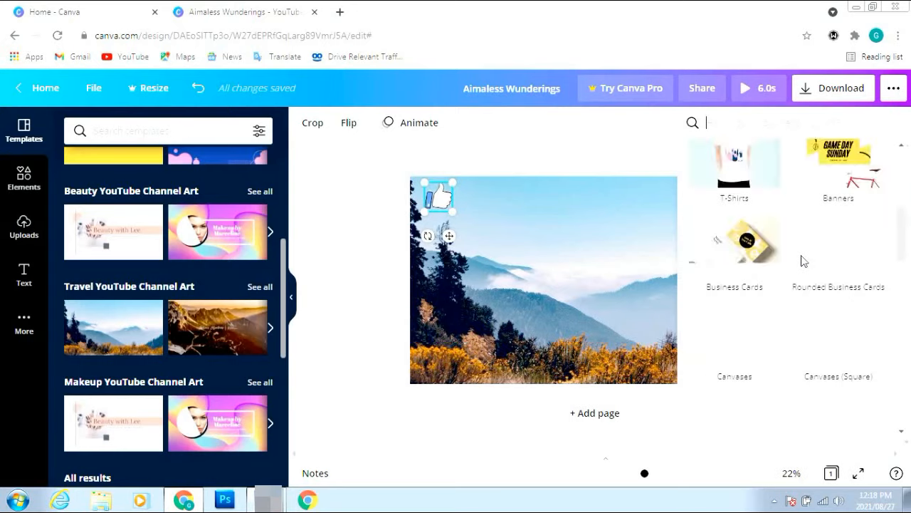
scroll(802, 261, down, 4)
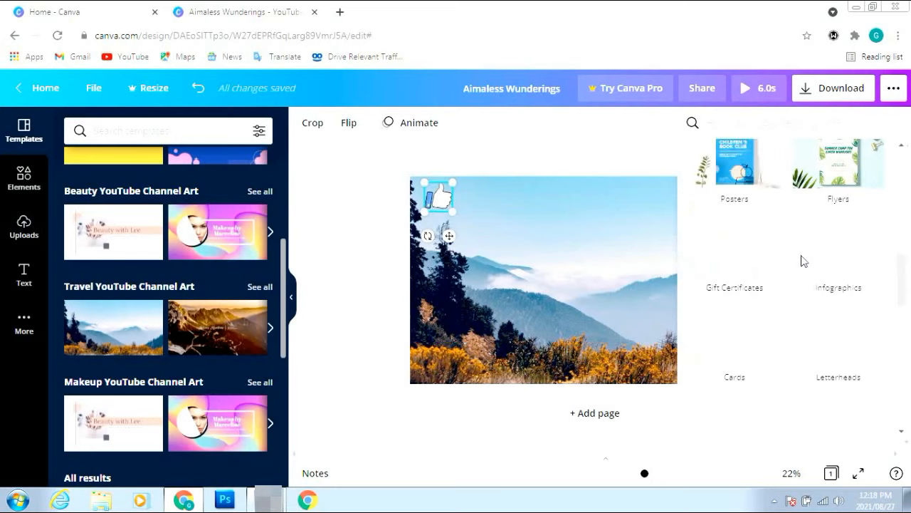
scroll(803, 260, down, 4)
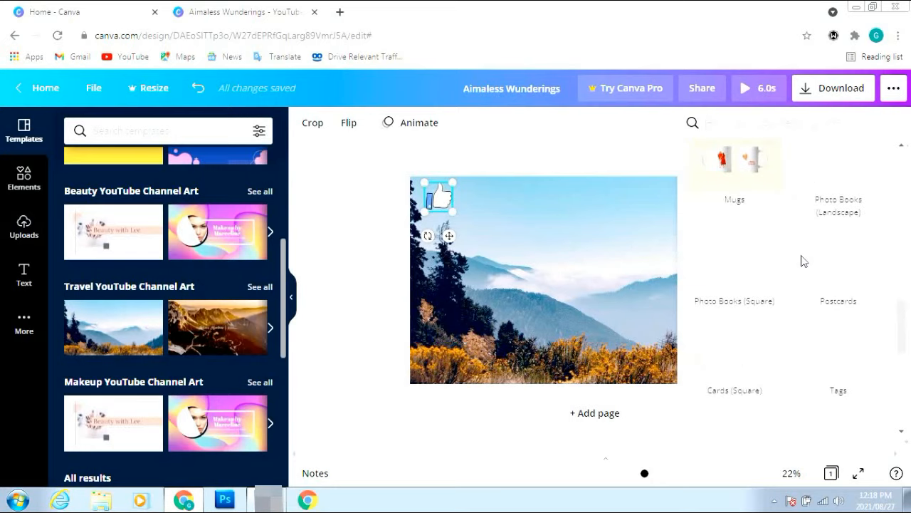
scroll(802, 261, down, 4)
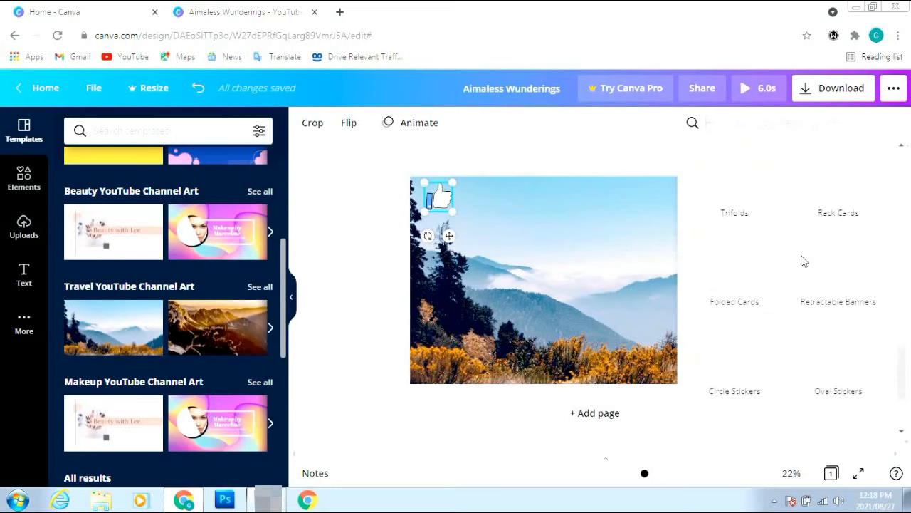
click(528, 158)
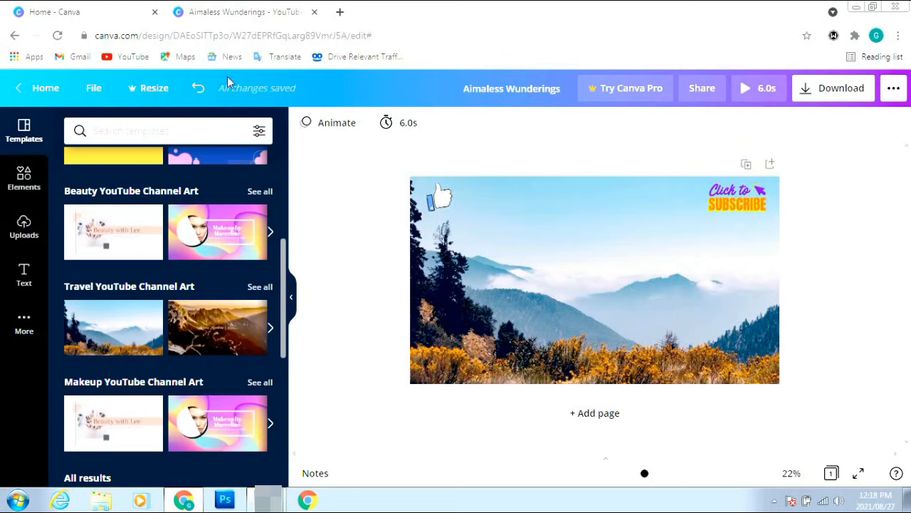
Return to the Canva home page and search for 'logo' designs
click(46, 91)
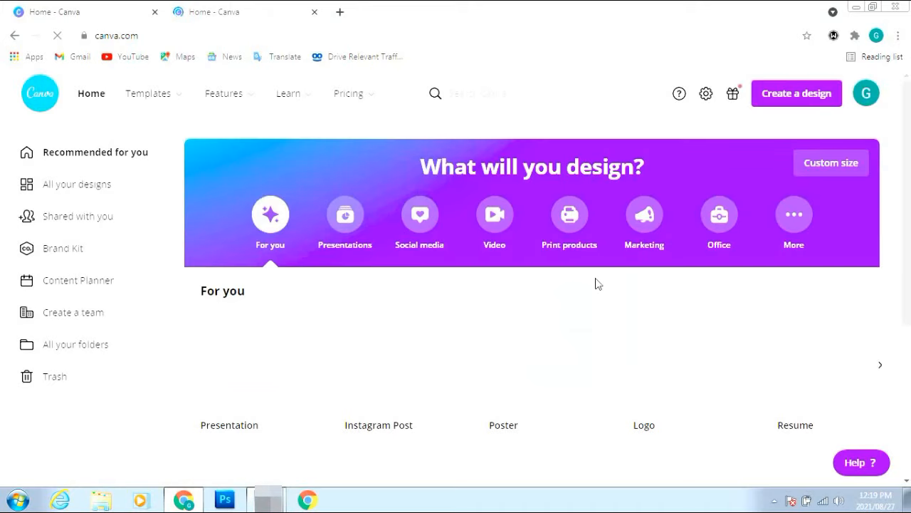
click(499, 102)
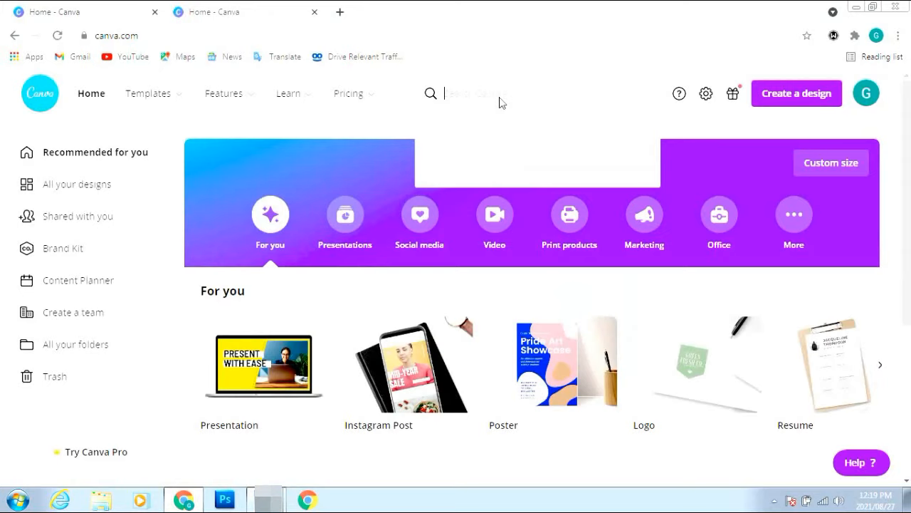
text(logo)
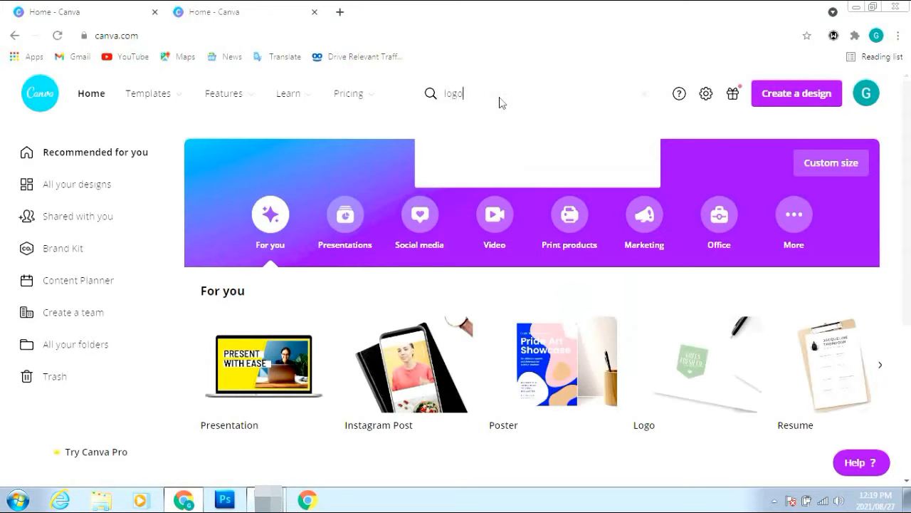
key(Return)
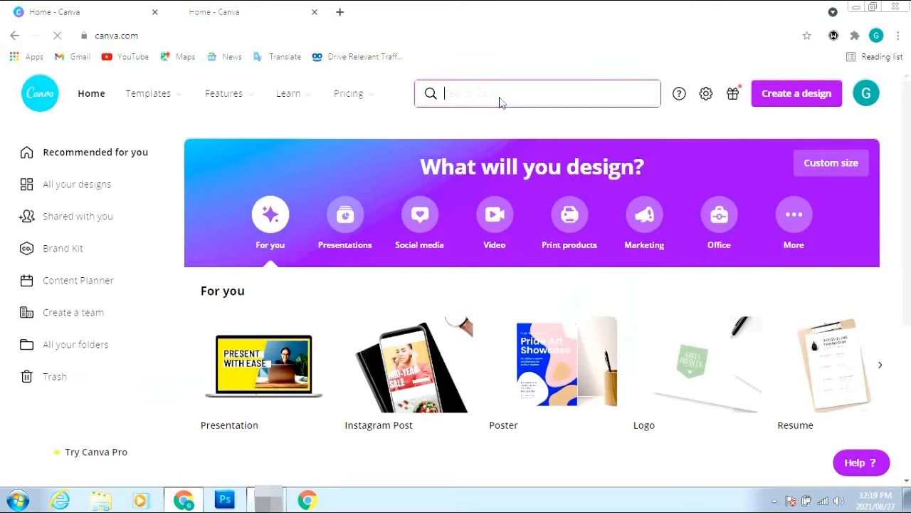
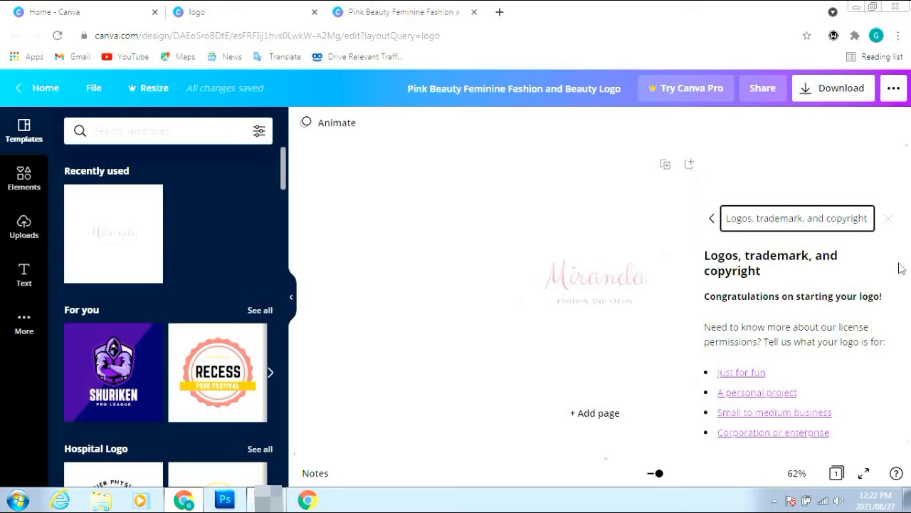
Close the Logos, trademark and copyright panel and bring up the Miranda logo's PNG download options
click(888, 220)
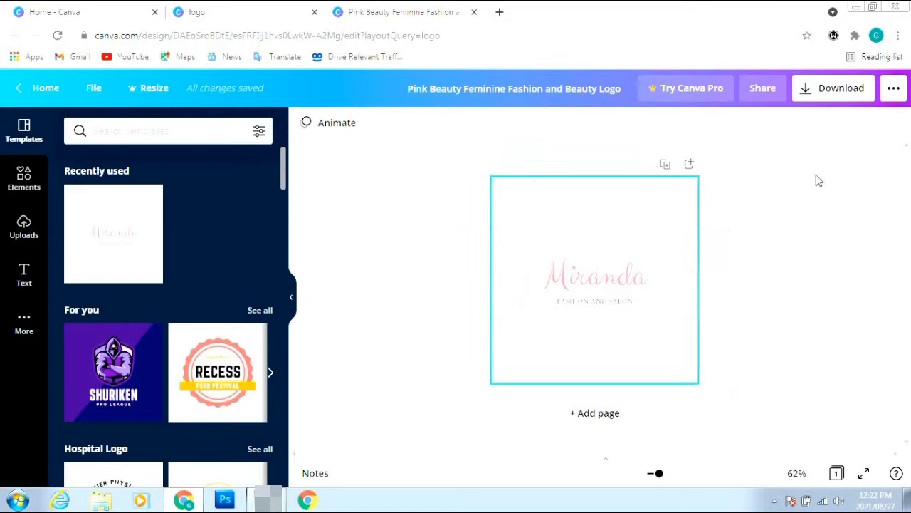
click(837, 95)
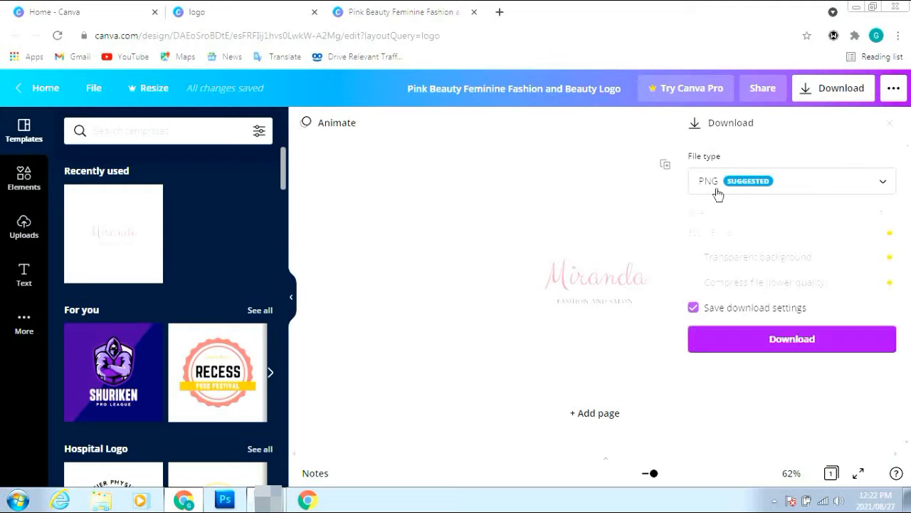
Download the Miranda logo as a PNG, dismiss the publish popup, and open the downloaded image
click(792, 345)
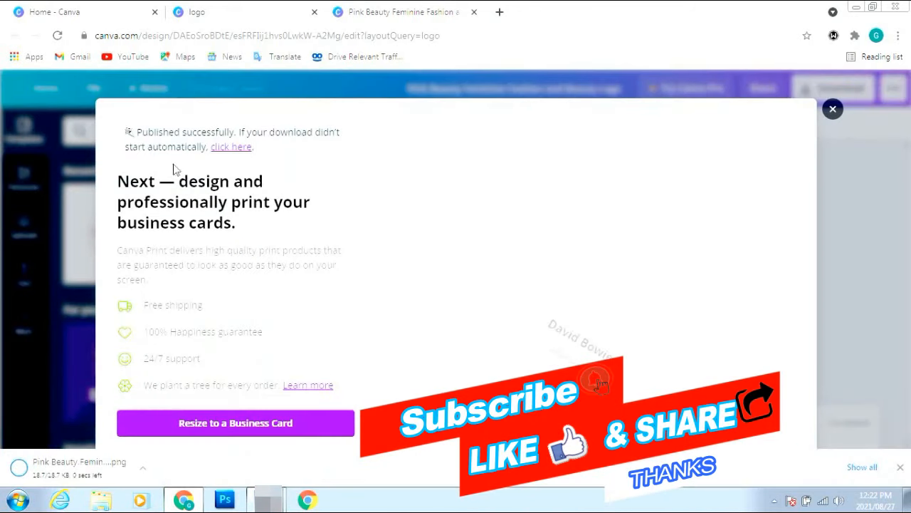
click(828, 92)
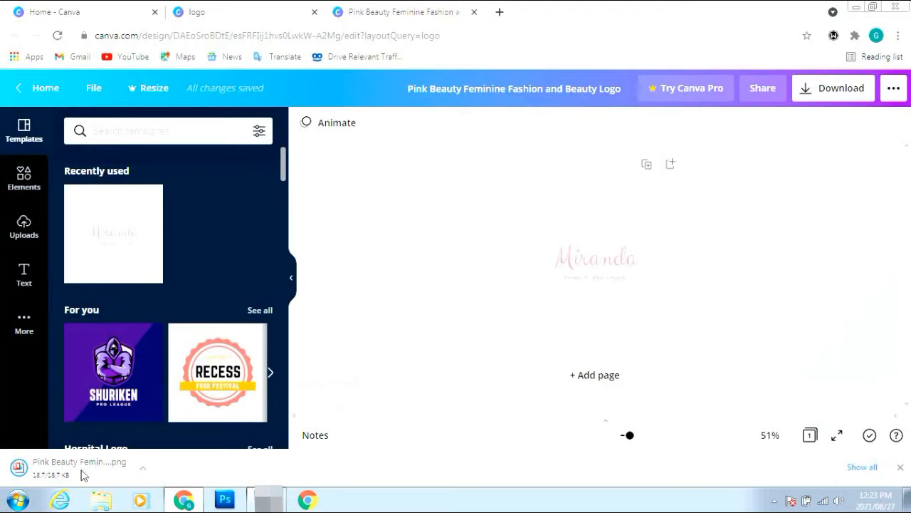
click(81, 473)
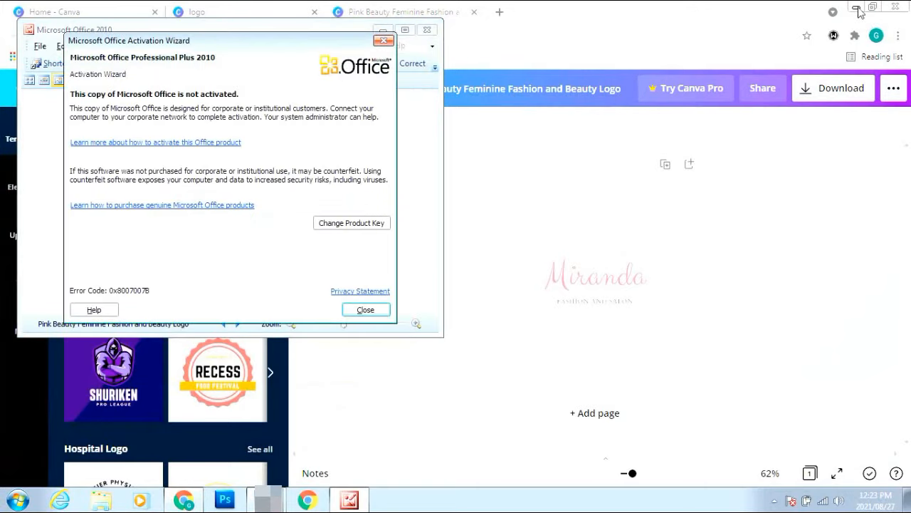
Dismiss the Office activation notice, close Picture Manager, and launch Adobe Photoshop
click(367, 311)
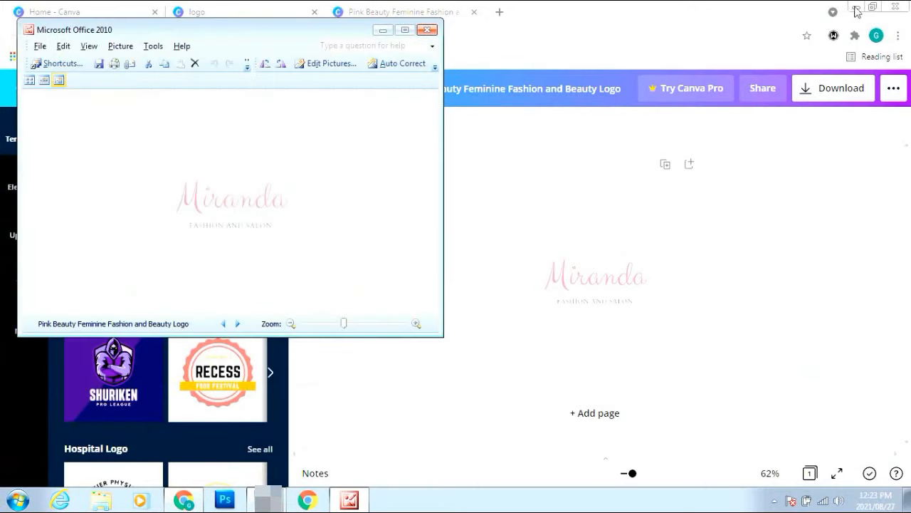
click(856, 8)
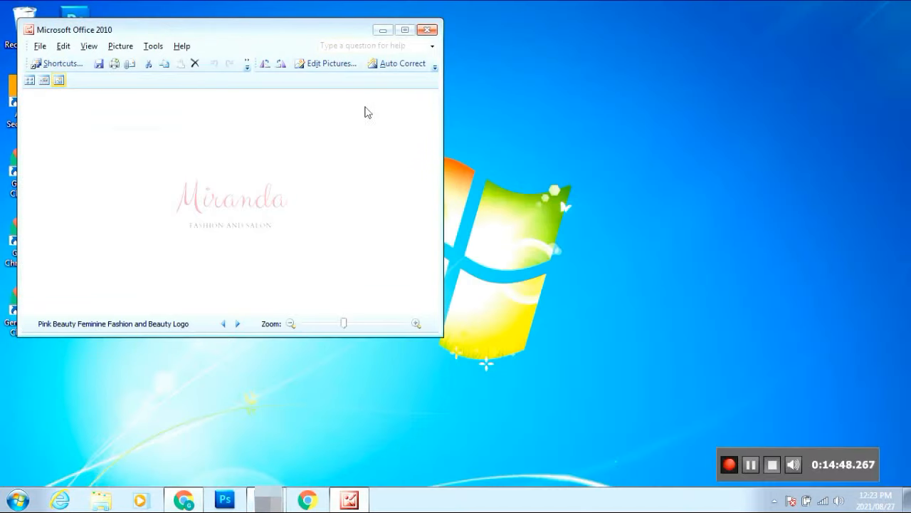
click(427, 30)
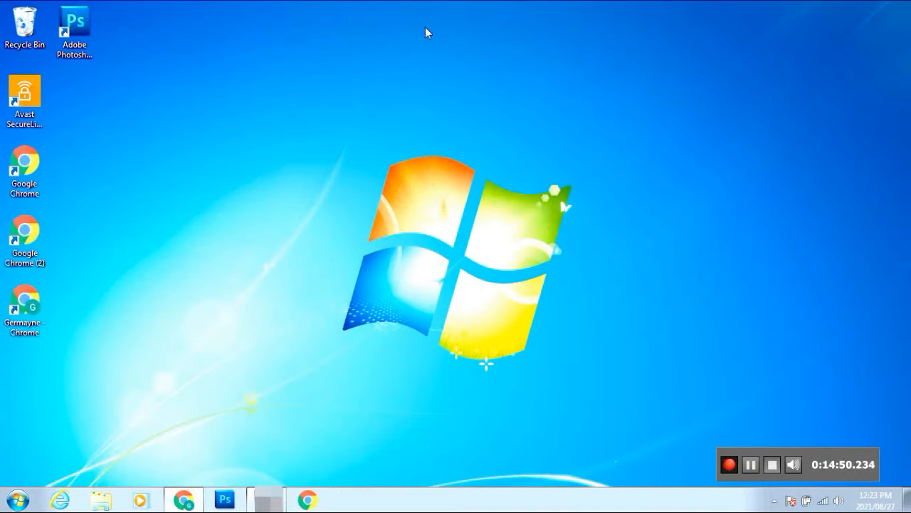
click(219, 499)
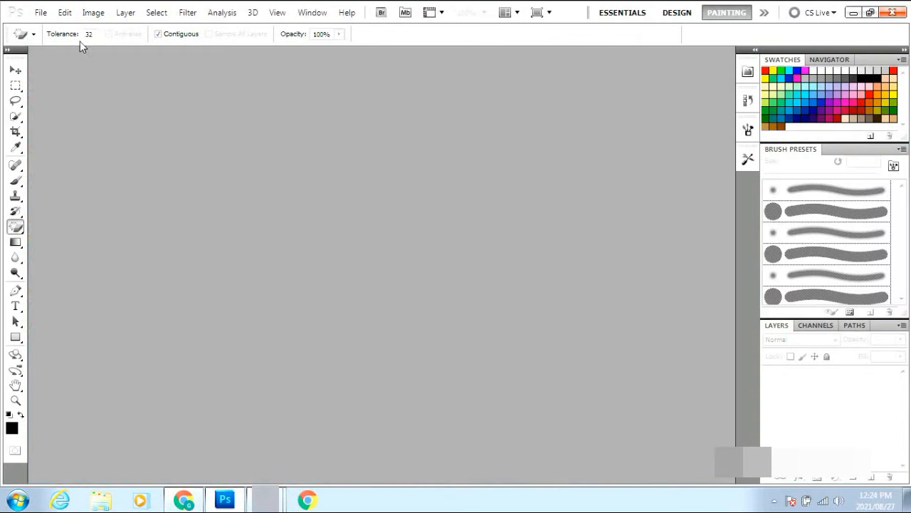
Open 'Pink Beauty Feminine Fashion and Beauty Logo.png' from Downloads, declining the Adobe improvement prompt
click(41, 15)
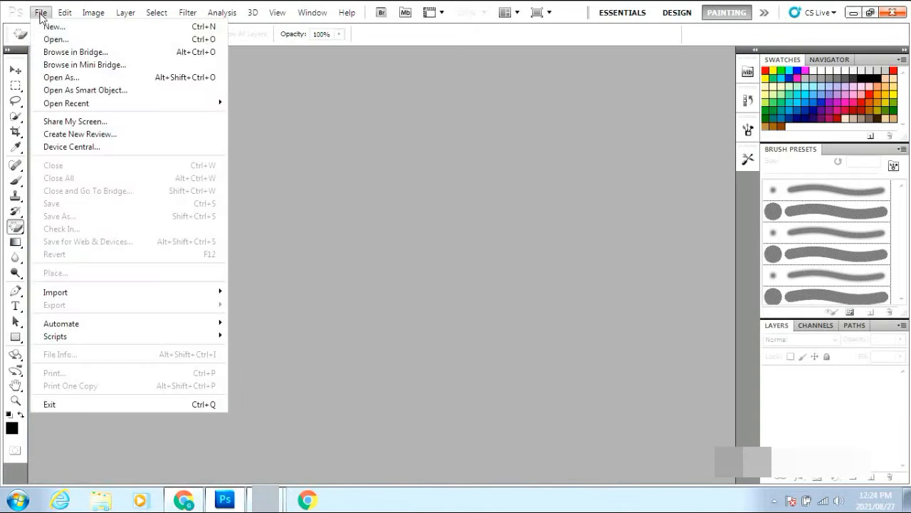
click(50, 41)
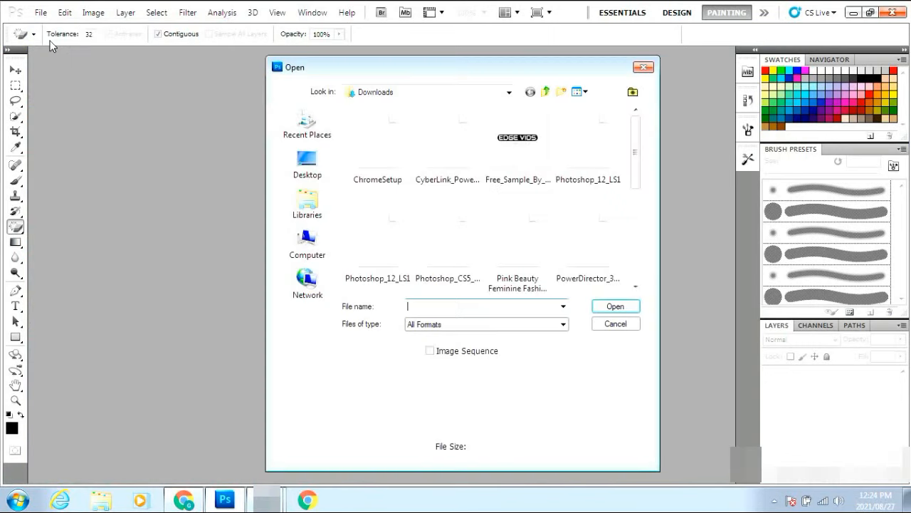
click(530, 242)
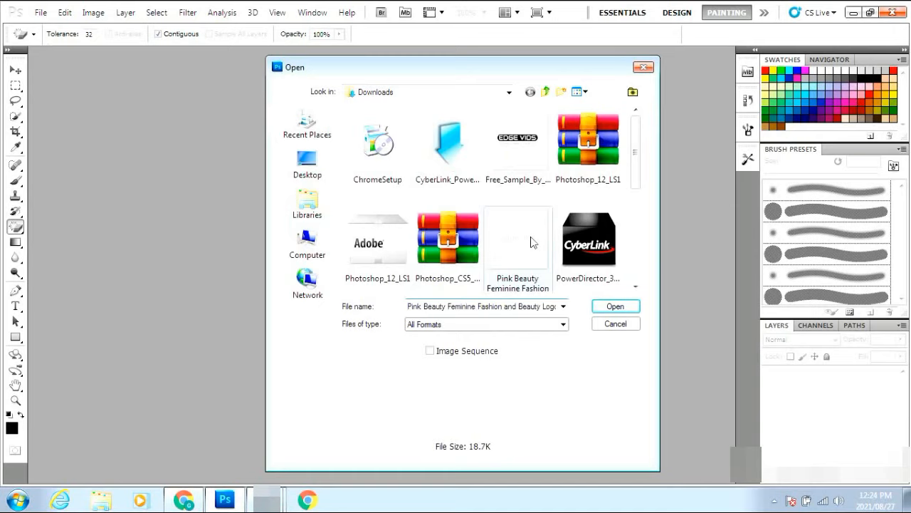
click(616, 307)
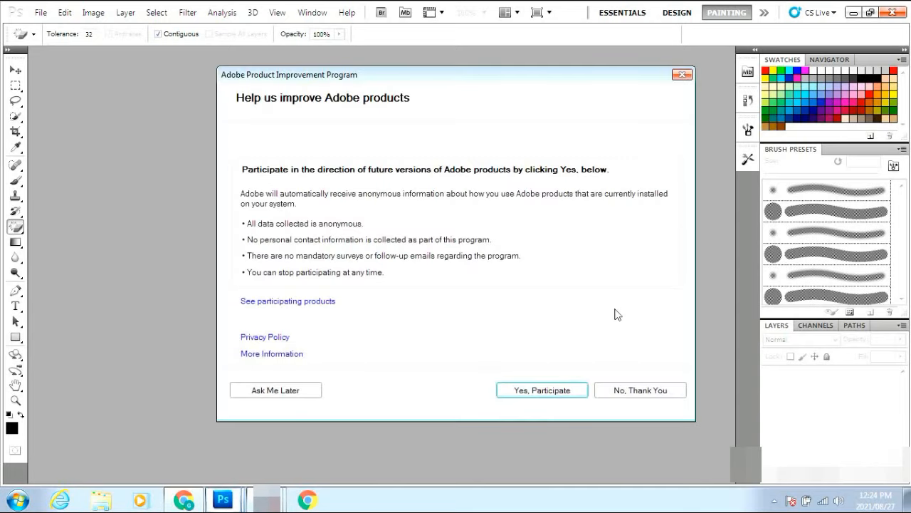
click(644, 396)
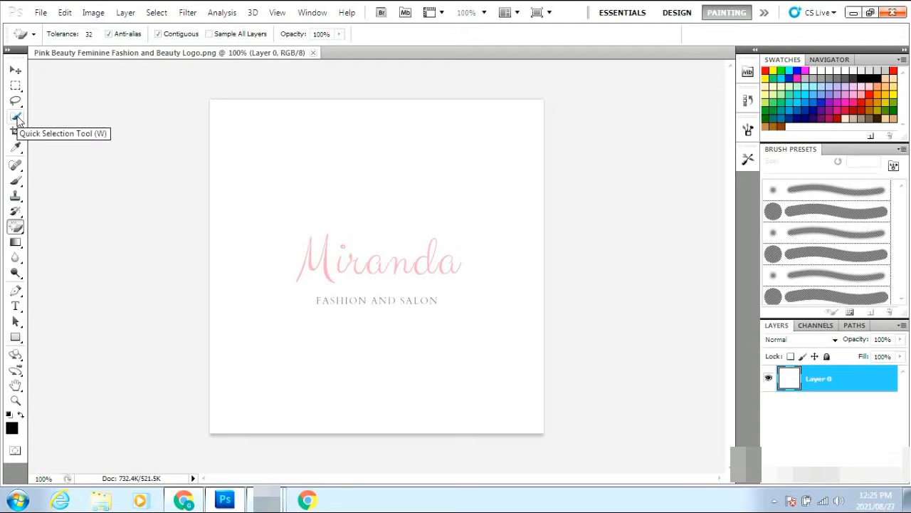
Select the white logo canvas with the Quick Selection Tool, then deselect it
click(16, 117)
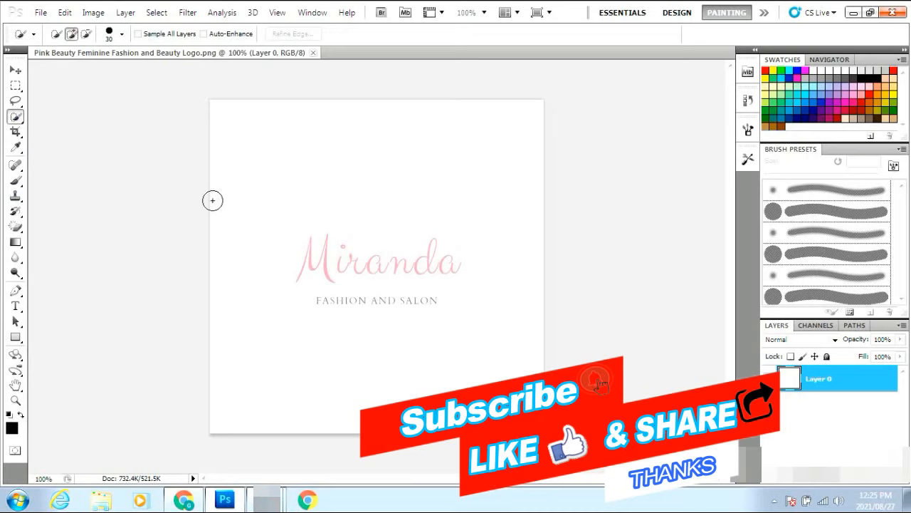
mouse_move(213, 200)
mouse_down()
mouse_move(332, 405)
mouse_move(228, 274)
mouse_move(299, 391)
mouse_move(561, 422)
mouse_up()
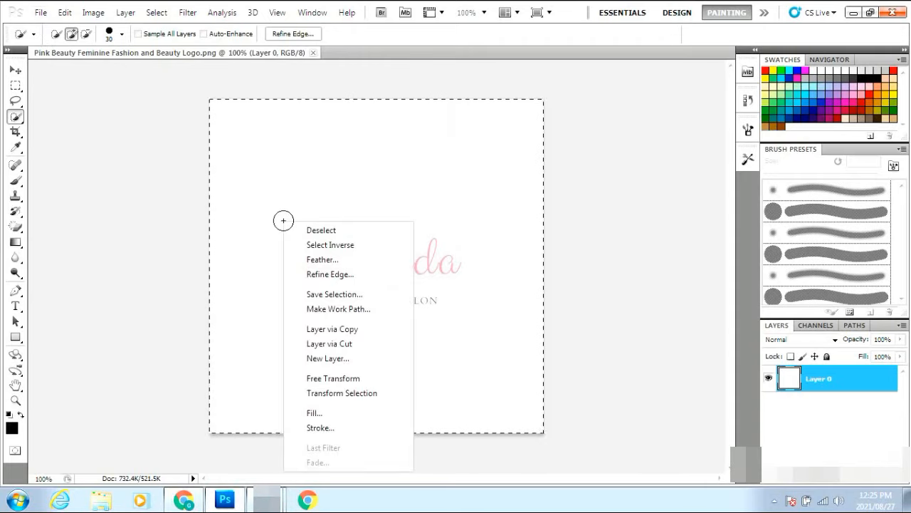
click(336, 233)
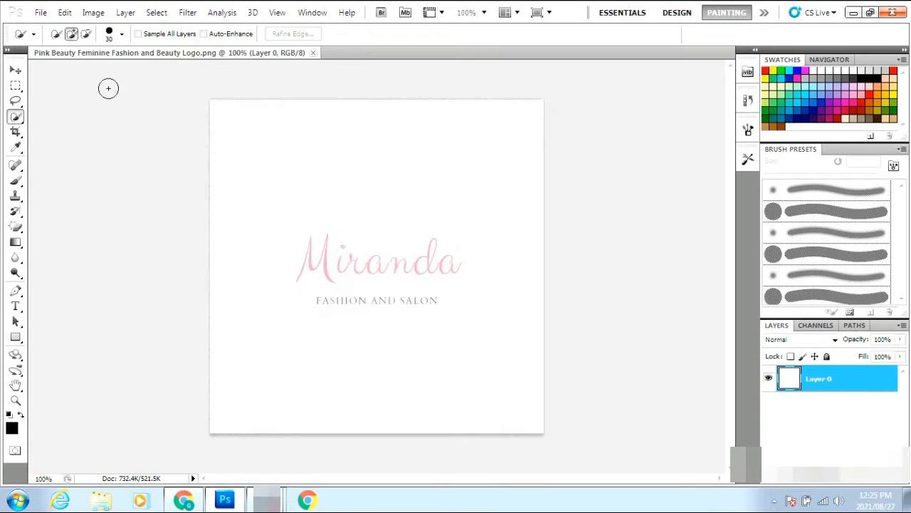
click(40, 12)
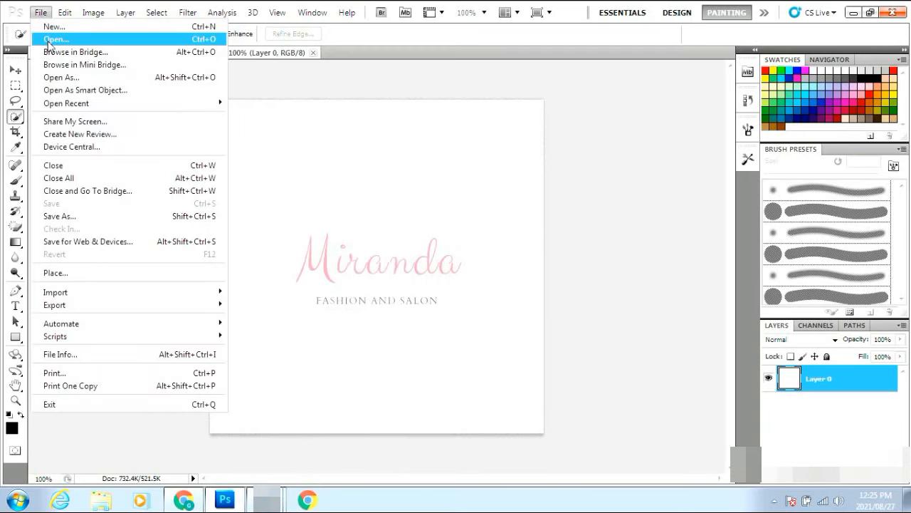
In a new Open dialog, browse Desktop, Libraries and Computer before entering the Downloads folder
click(45, 40)
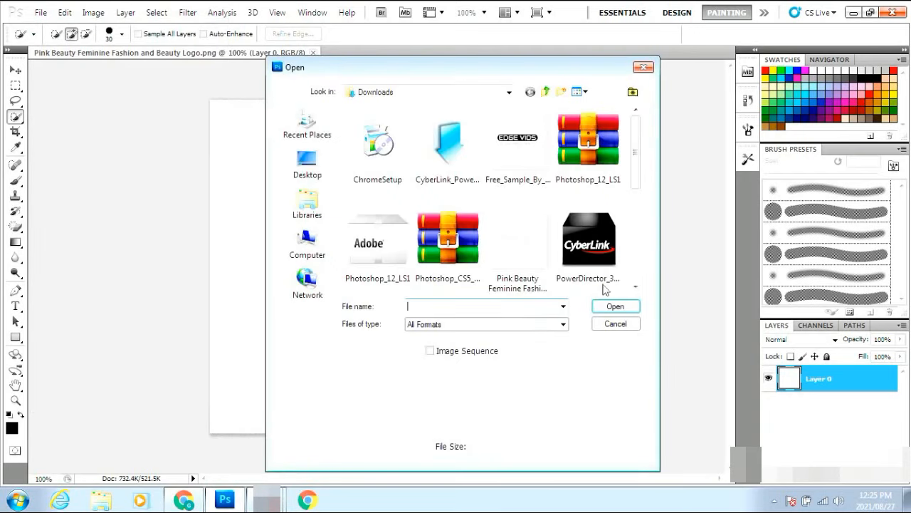
click(306, 169)
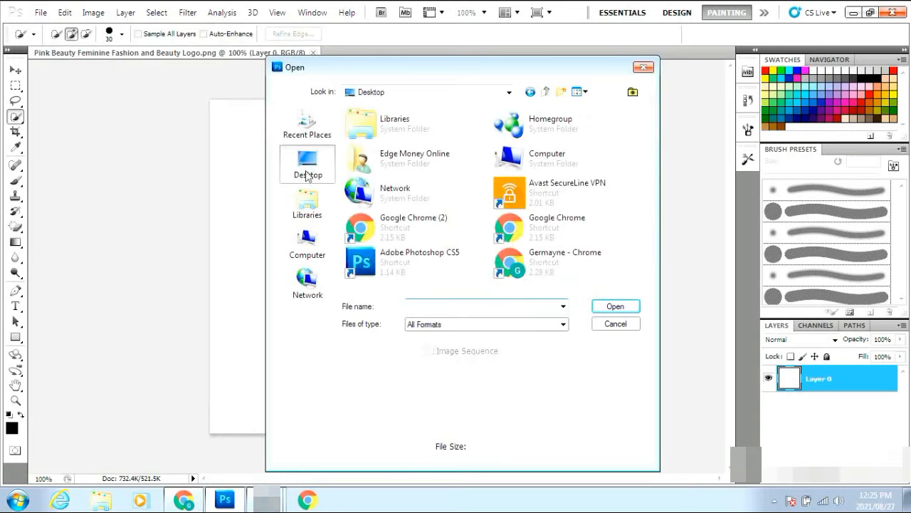
click(307, 212)
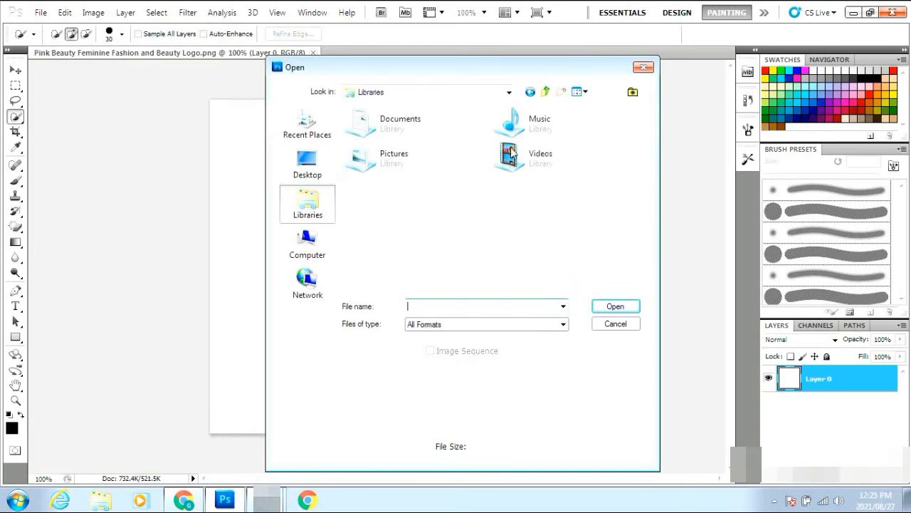
click(509, 92)
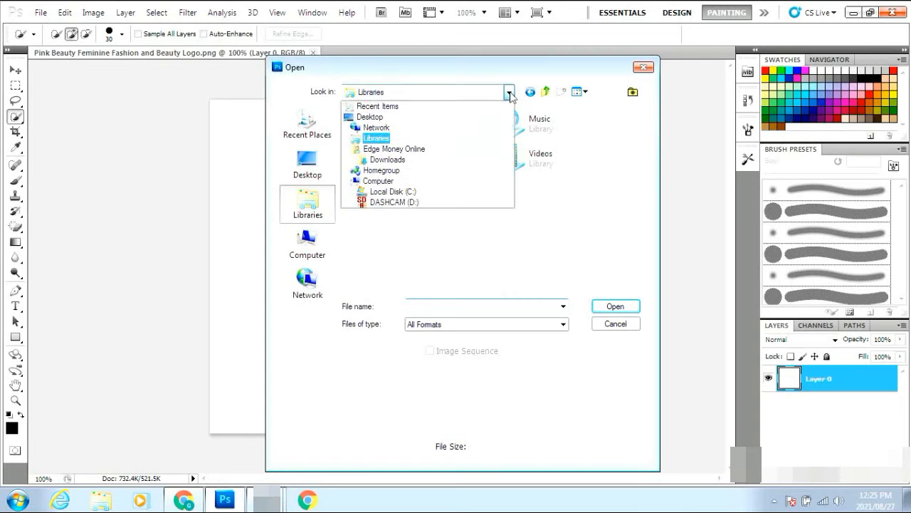
click(510, 94)
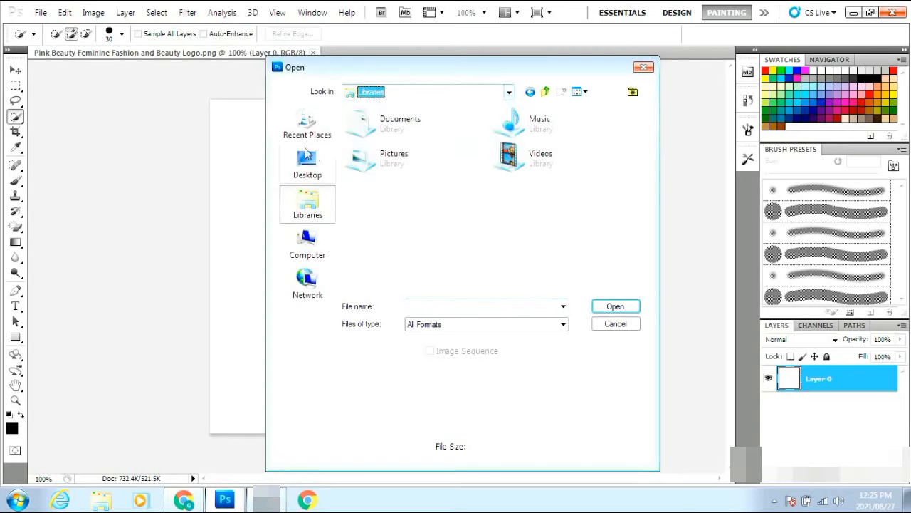
click(307, 239)
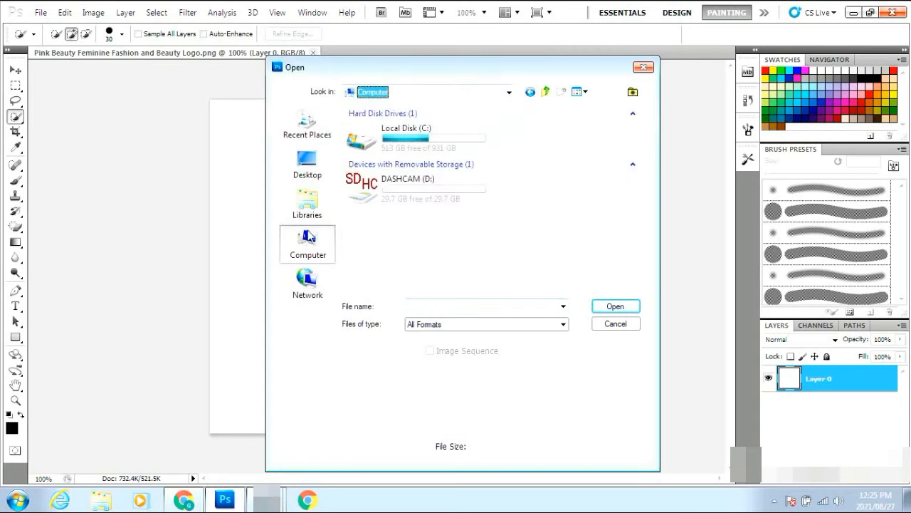
click(304, 165)
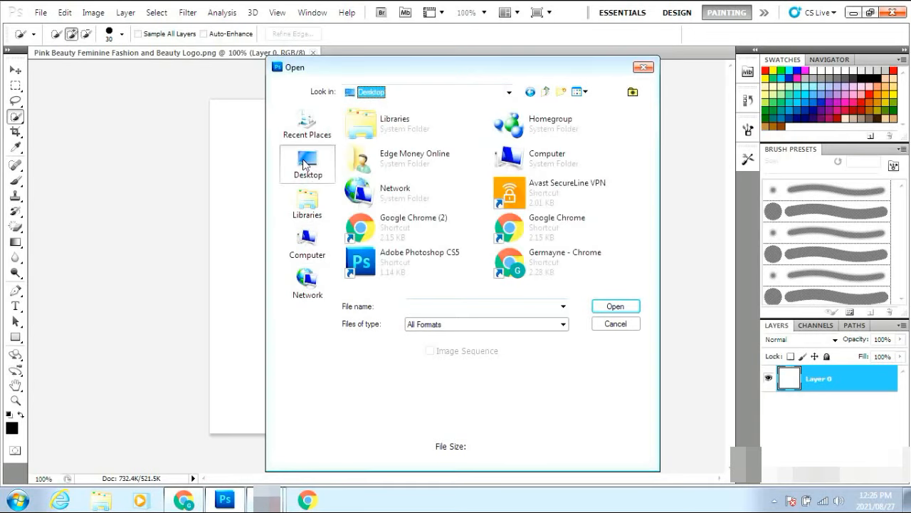
click(306, 119)
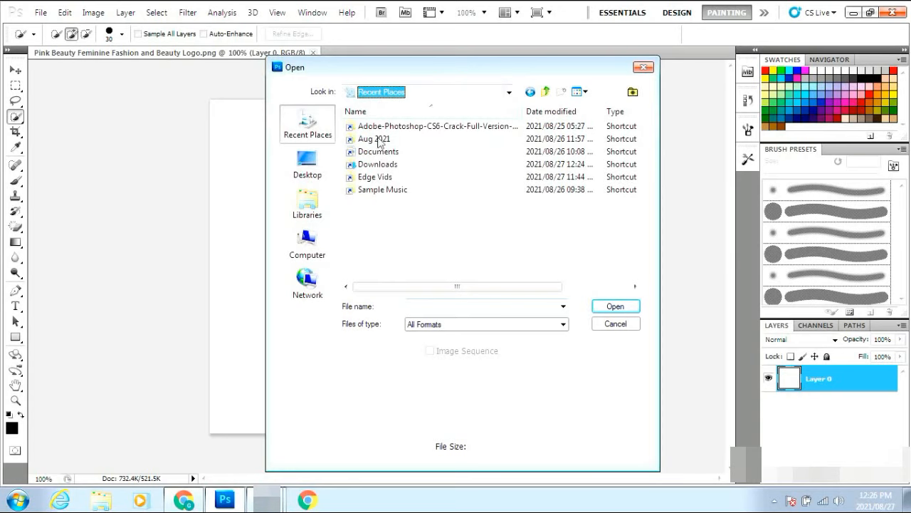
click(379, 165)
double_click(378, 165)
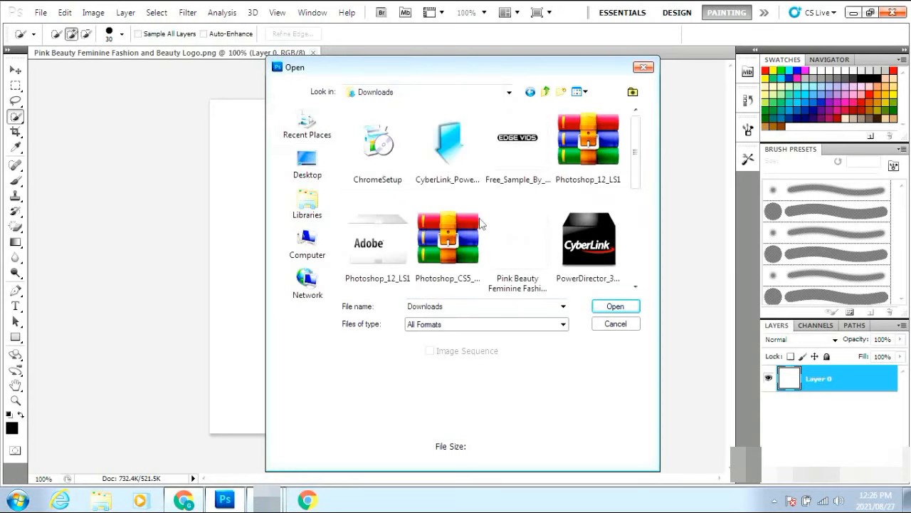
Scroll the Downloads list up and open Free_Sample_By_Wix.jpg, the EDGE VIDS logo
click(636, 287)
click(636, 287)
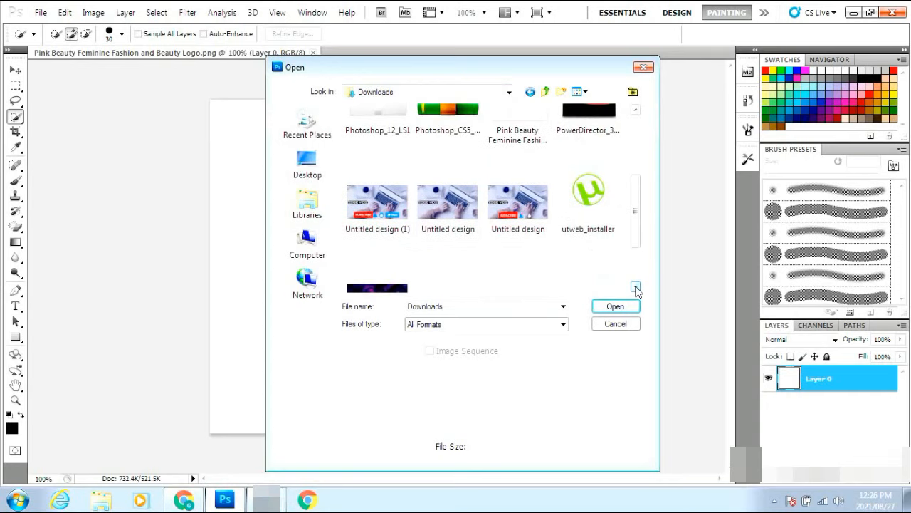
click(635, 110)
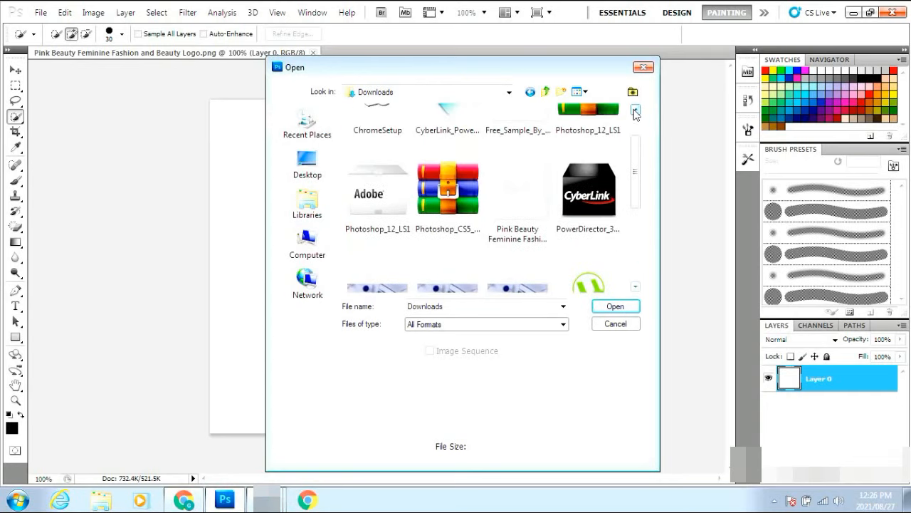
click(636, 112)
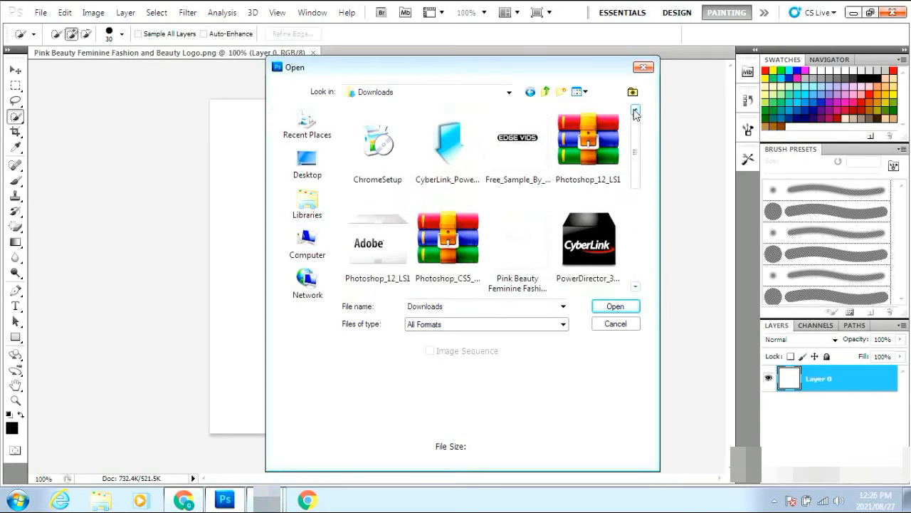
click(529, 150)
click(616, 306)
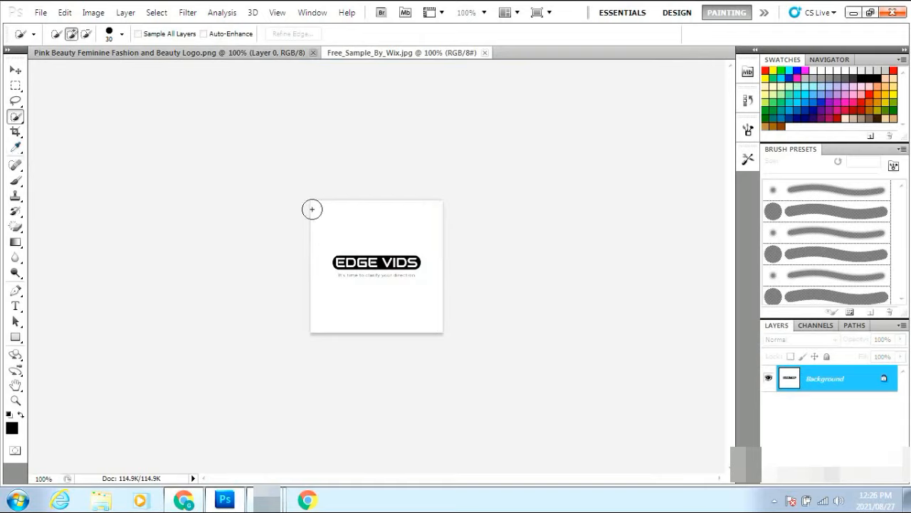
Quick-select the whole EDGE VIDS logo image and switch to the Magic Eraser Tool
mouse_move(312, 202)
mouse_down()
mouse_move(311, 264)
mouse_move(337, 306)
mouse_move(360, 247)
mouse_up()
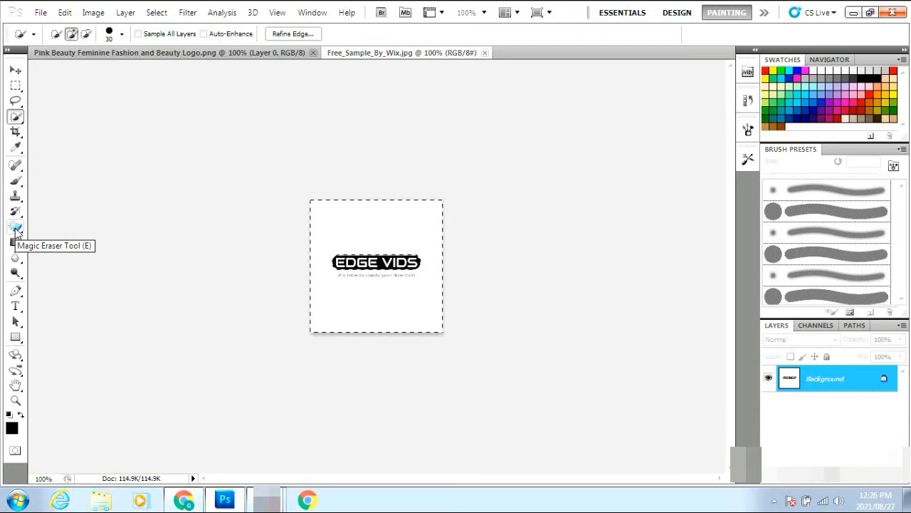
click(17, 228)
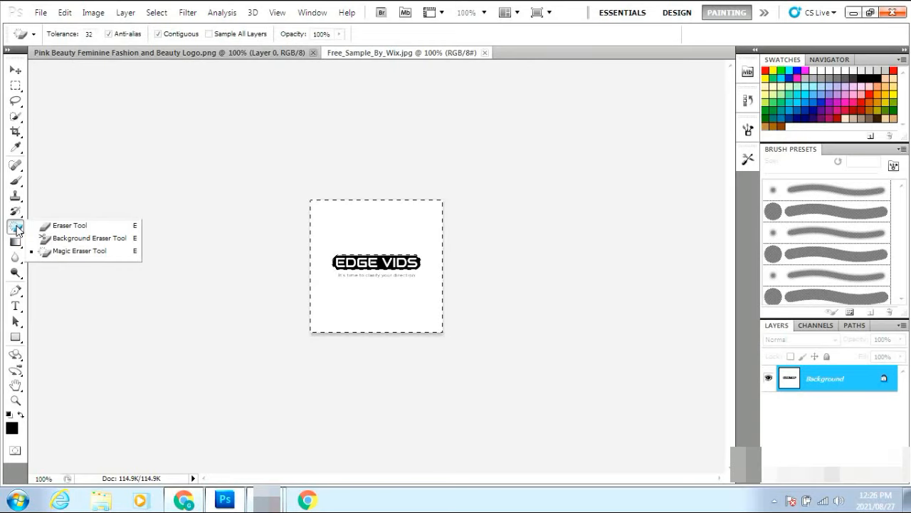
Confirm the Magic Eraser choice, then try opening options for and dragging the locked Background layer
click(88, 256)
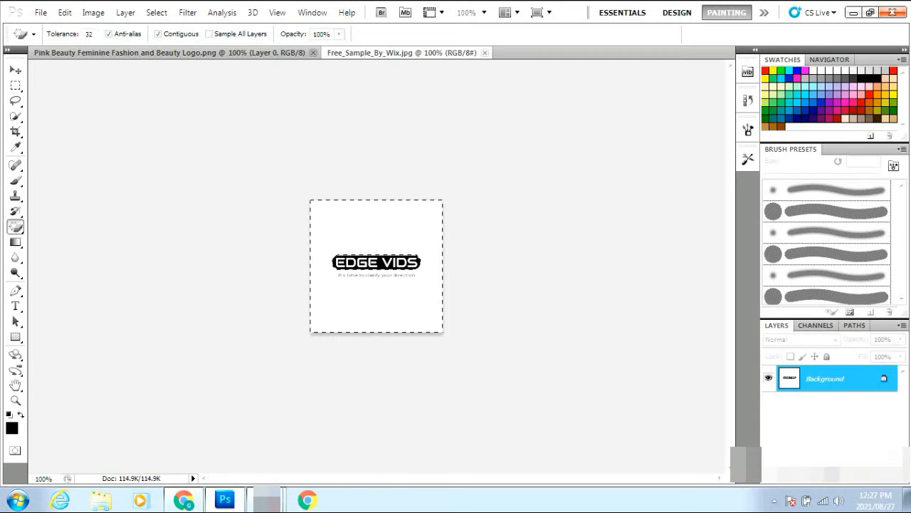
right_click(845, 385)
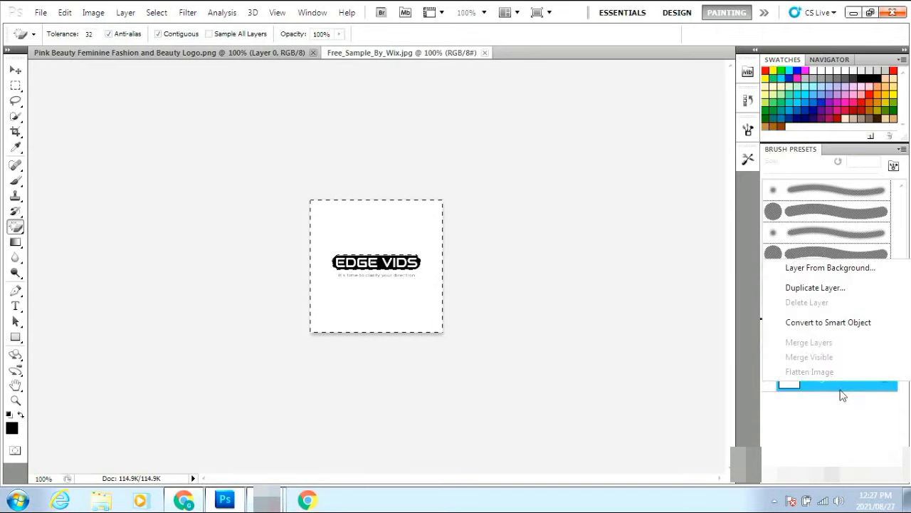
click(832, 392)
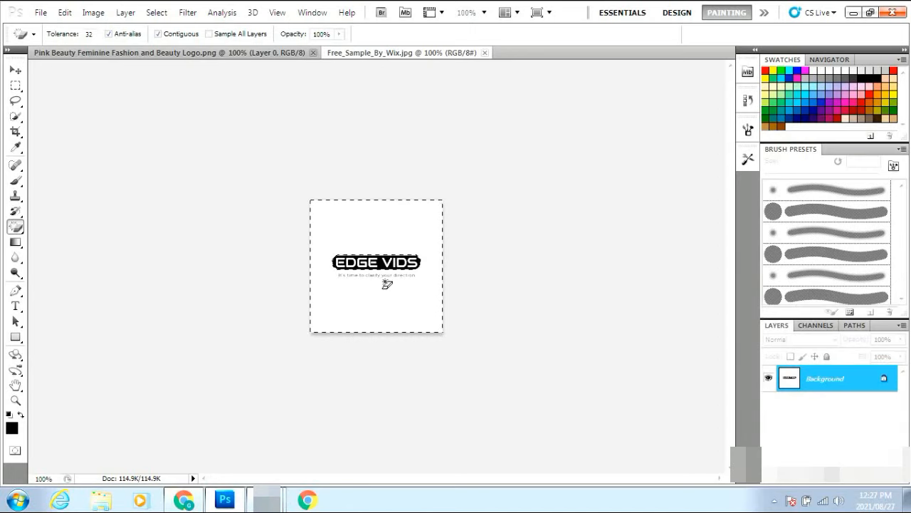
right_click(822, 381)
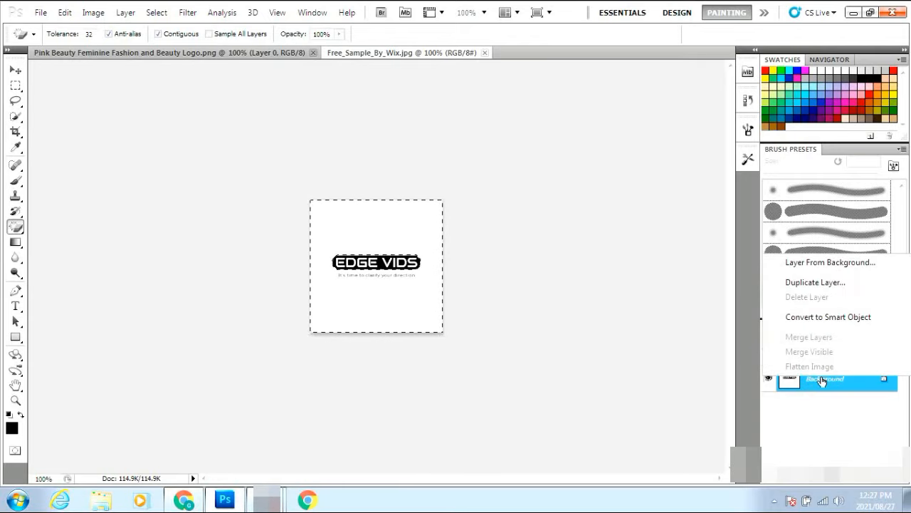
click(830, 427)
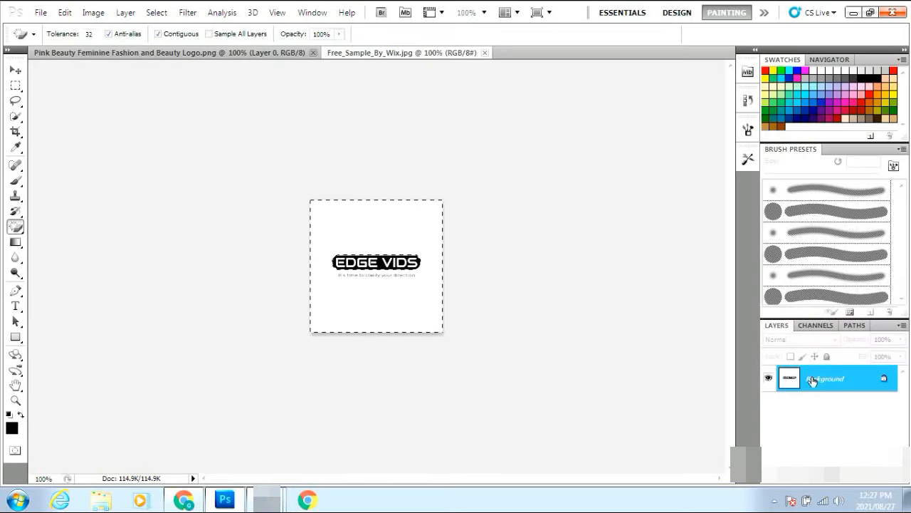
drag(813, 375, 837, 415)
right_click(836, 415)
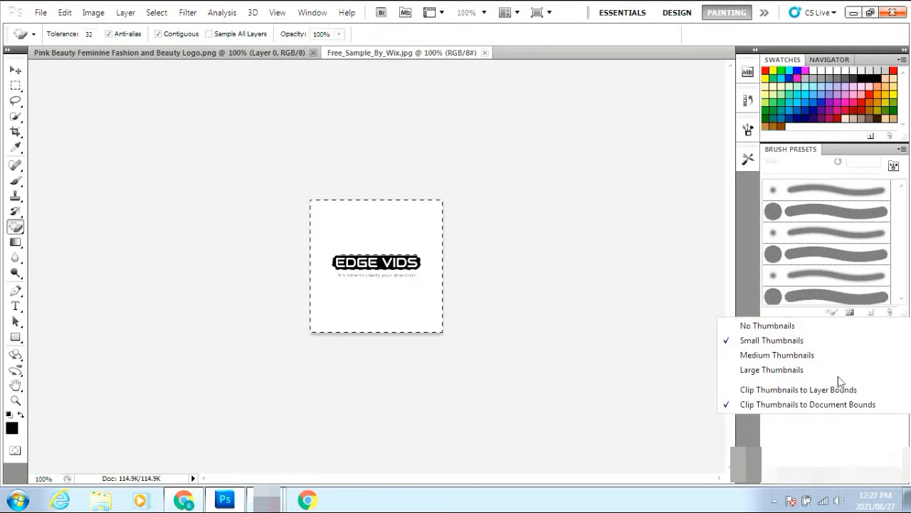
click(651, 364)
drag(819, 384, 818, 416)
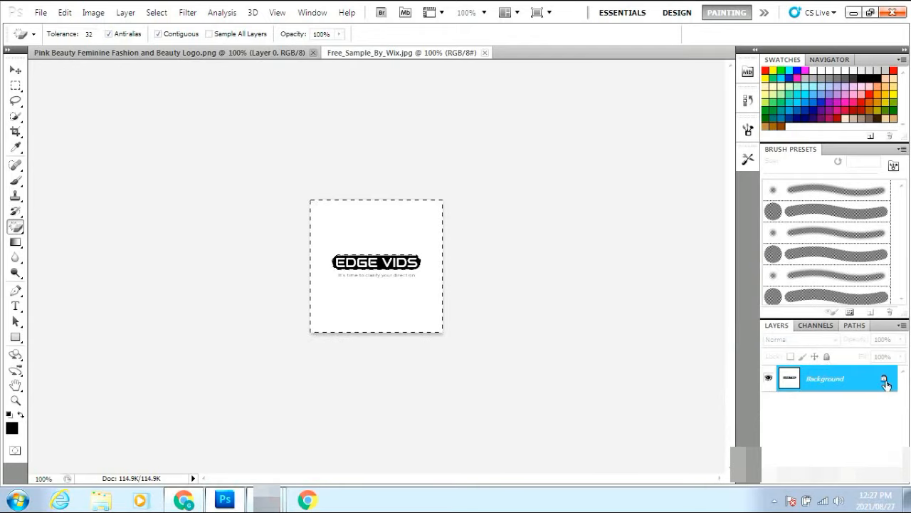
Duplicate the Background layer via Duplicate Layer... to create a Background copy layer
right_click(820, 384)
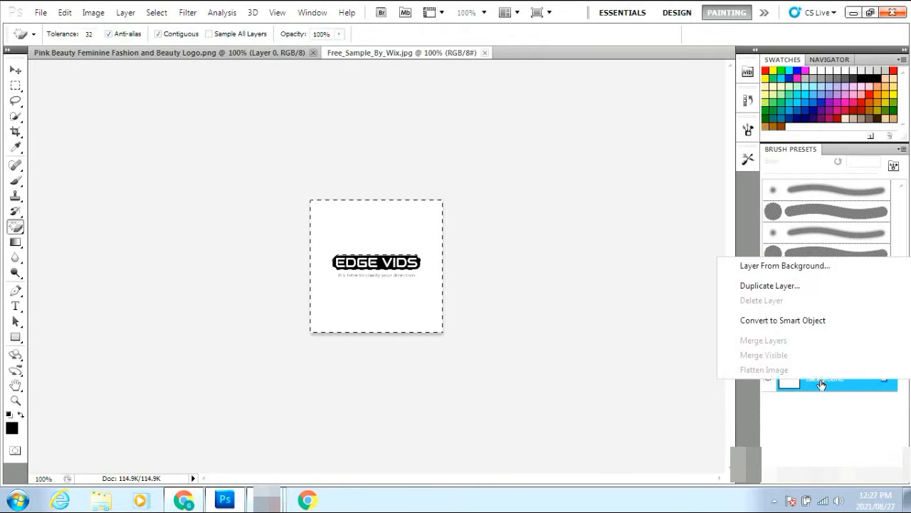
click(772, 286)
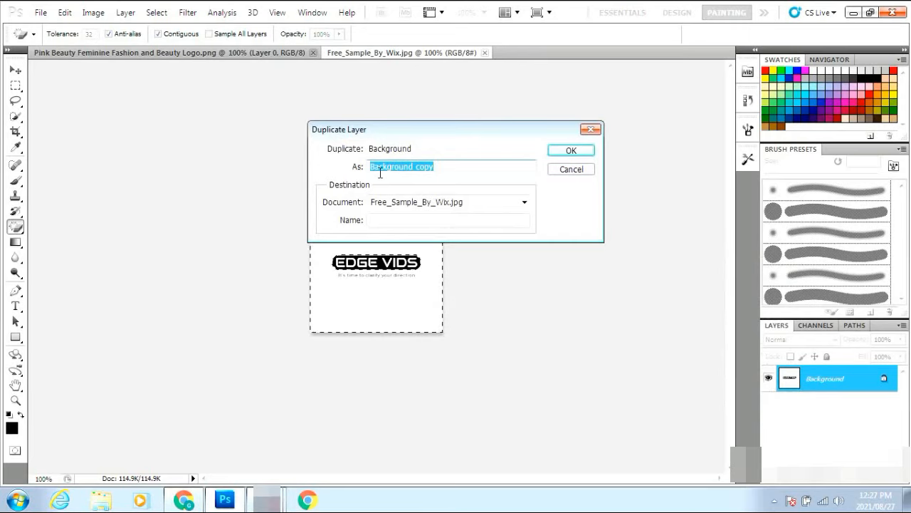
click(571, 151)
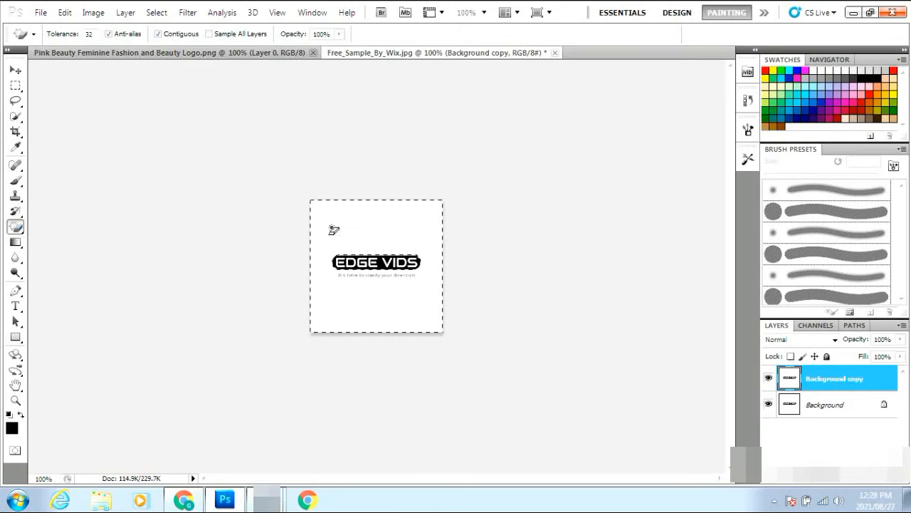
Magic-erase a colour area on the Background copy, then open Save for Web & Devices
click(361, 263)
click(41, 13)
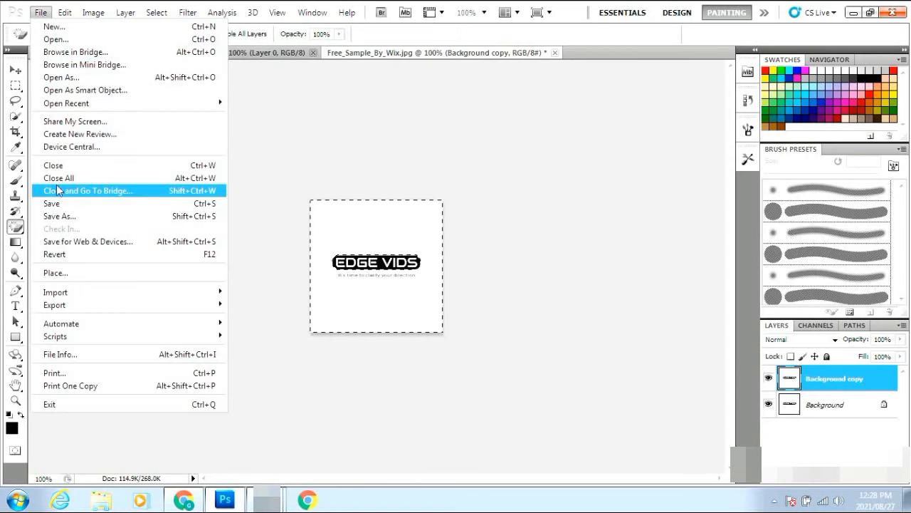
click(62, 245)
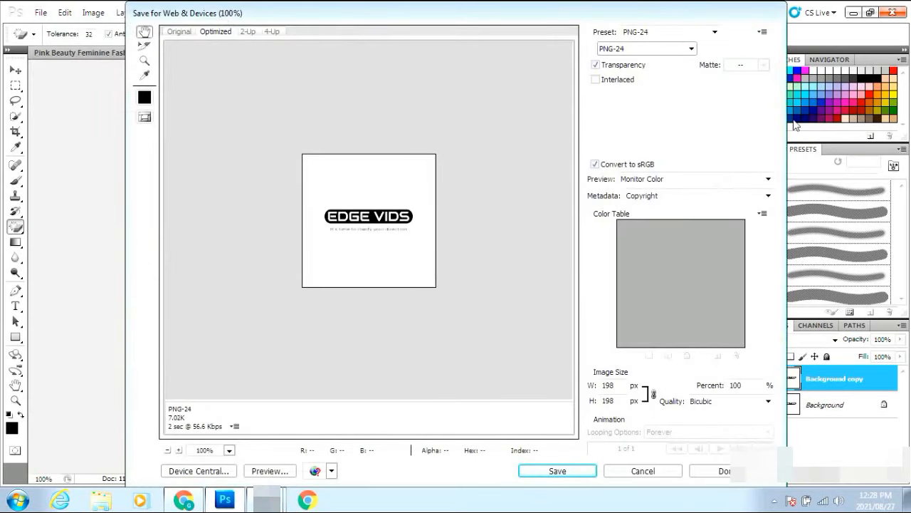
Save the logo as a PNG-24 with Transparency on, named 'Free_Sample_By_Wix 2', in Edge Vids
click(715, 32)
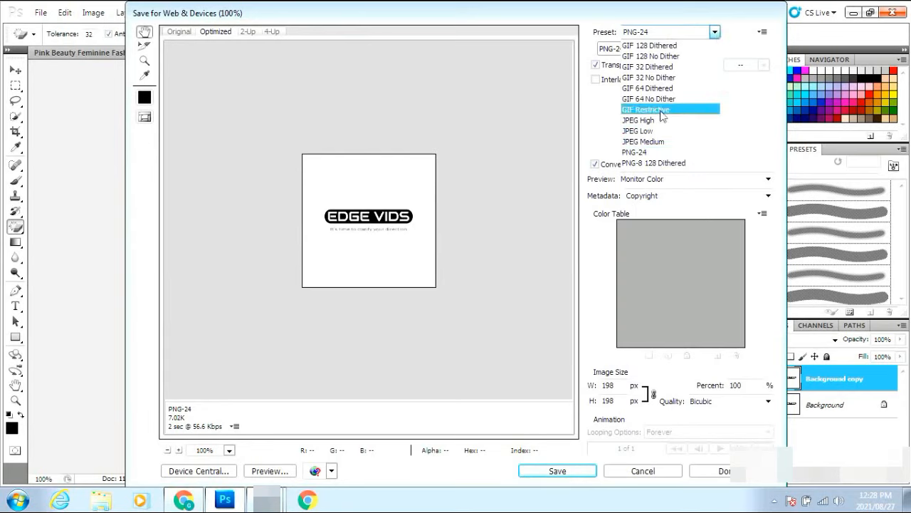
click(641, 152)
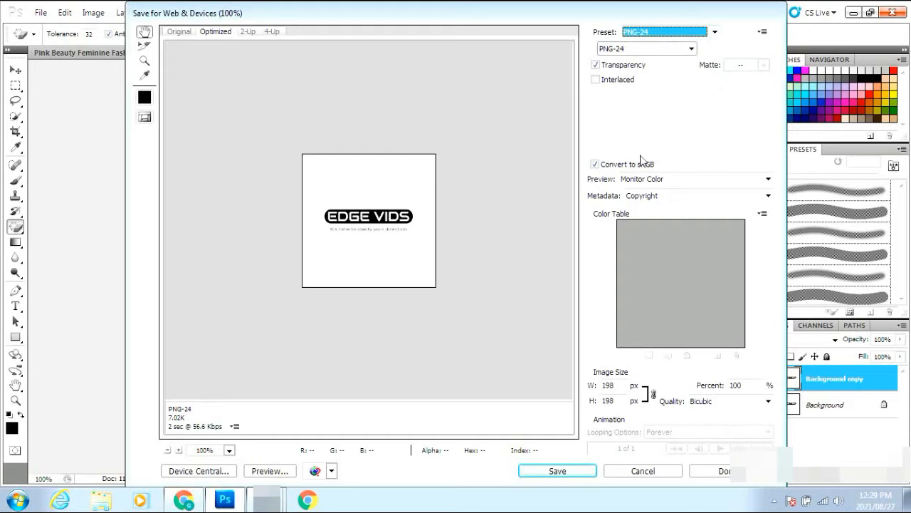
click(596, 66)
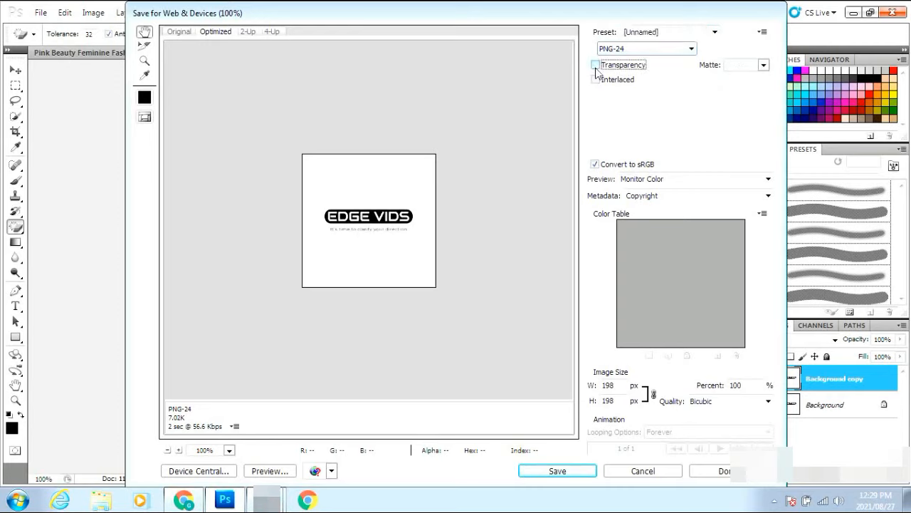
click(596, 71)
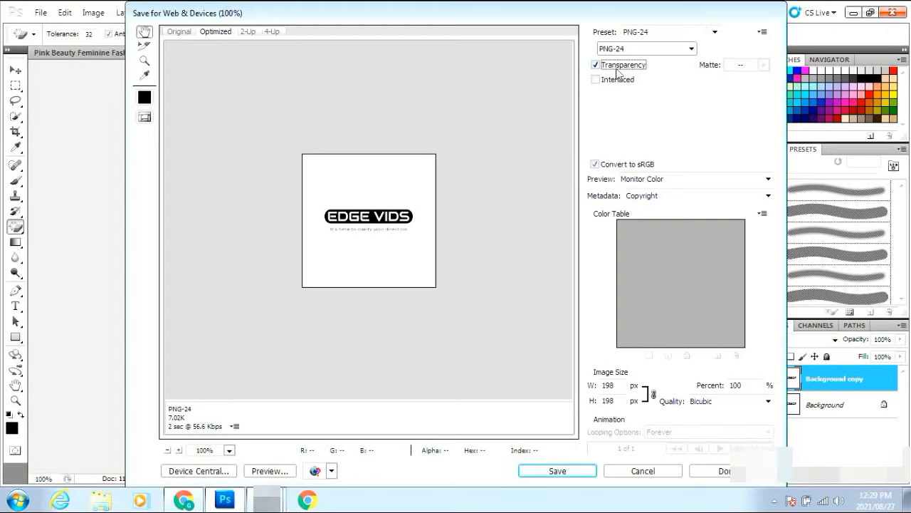
click(556, 472)
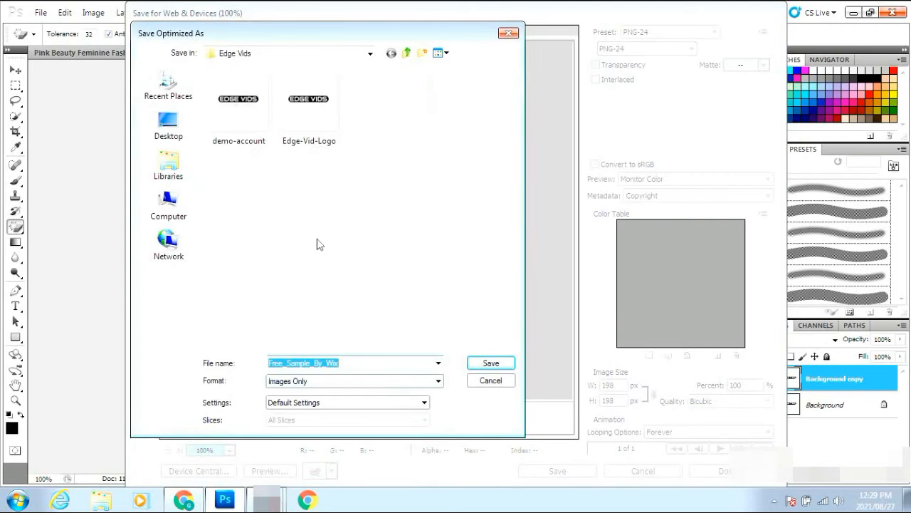
click(371, 362)
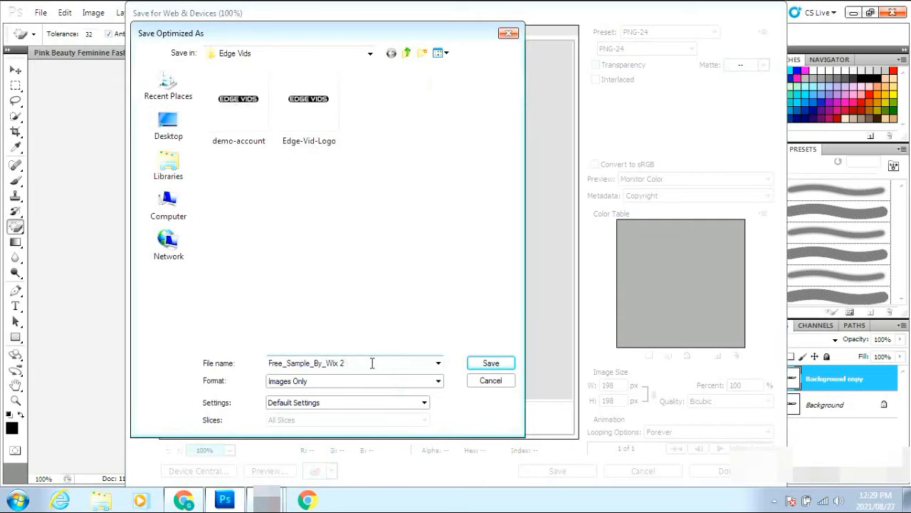
click(485, 366)
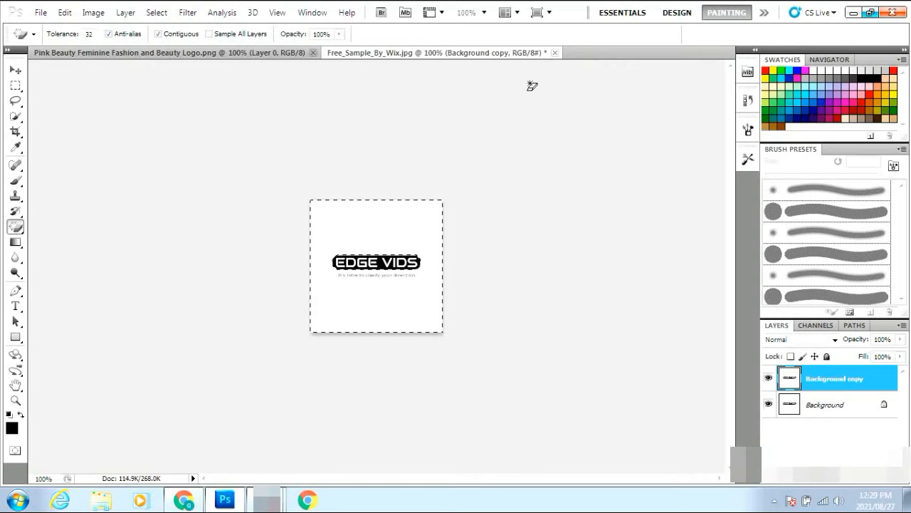
Exit Photoshop CS5 without saving the edits to Free_Sample_By_Wix.jpg
click(891, 15)
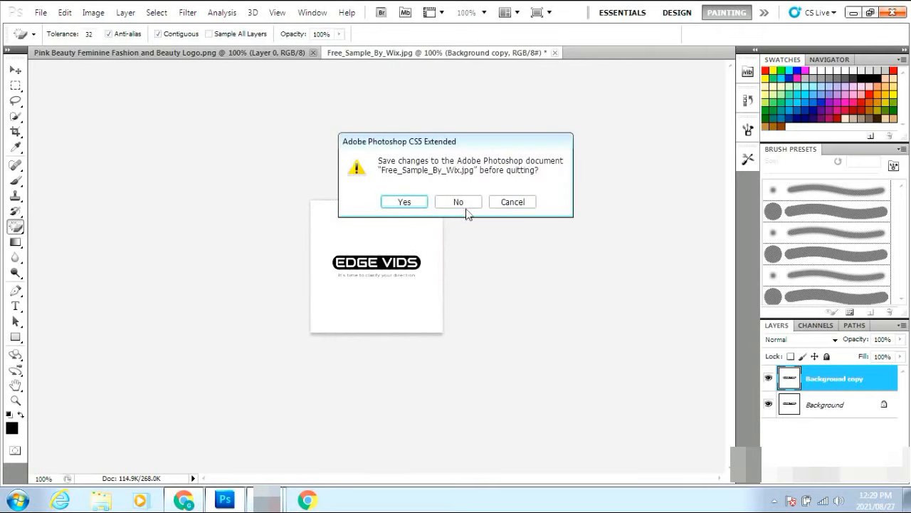
click(467, 203)
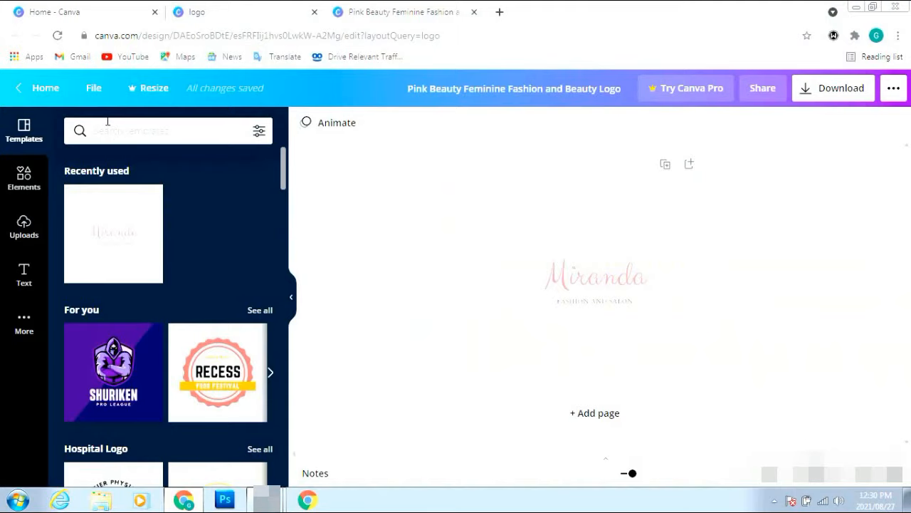
Open Aimaless Wunderings from Home > All your designs, then close the Pink Beauty Feminine Fashion tab
click(65, 88)
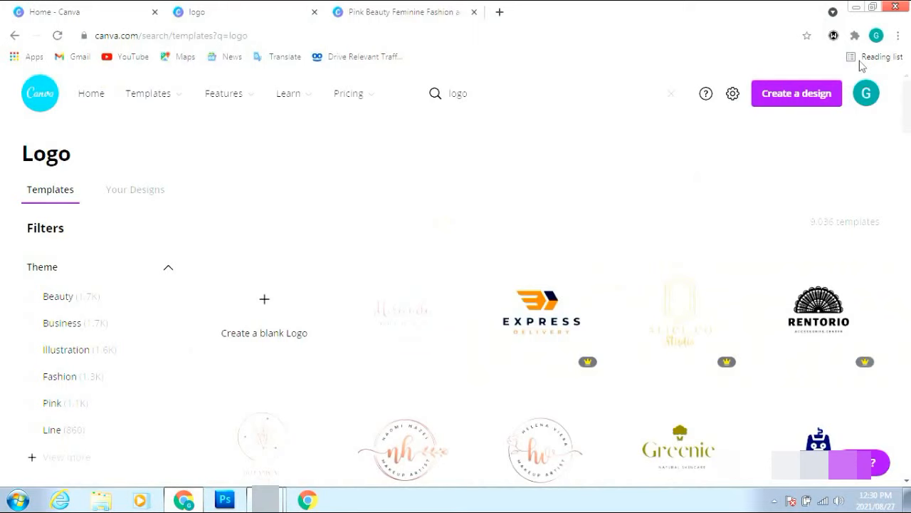
click(869, 99)
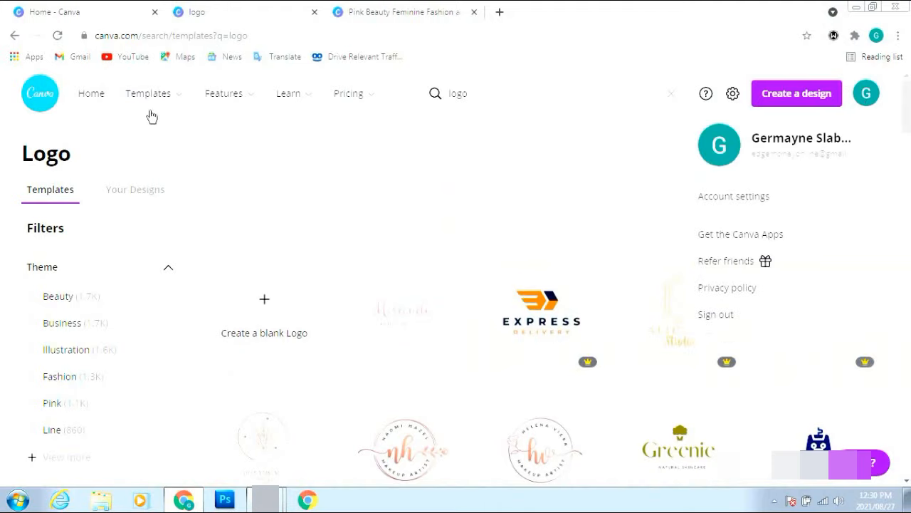
click(87, 101)
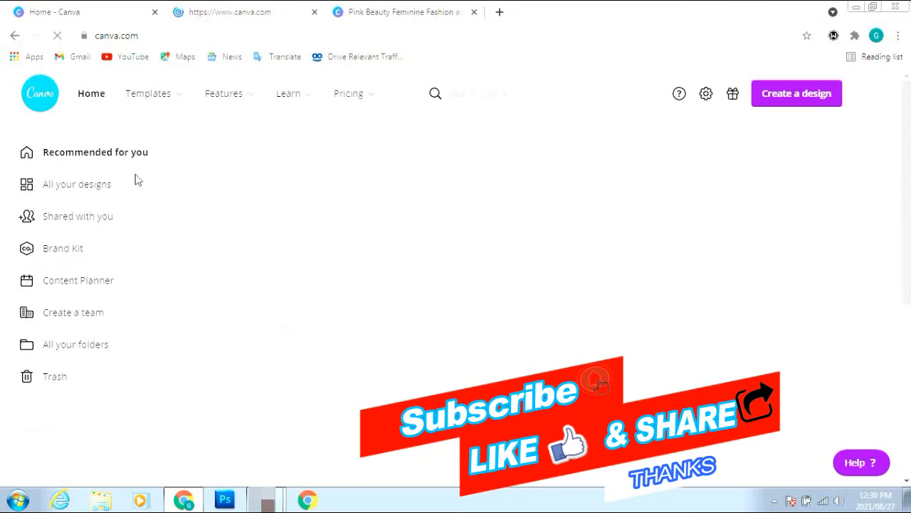
click(84, 189)
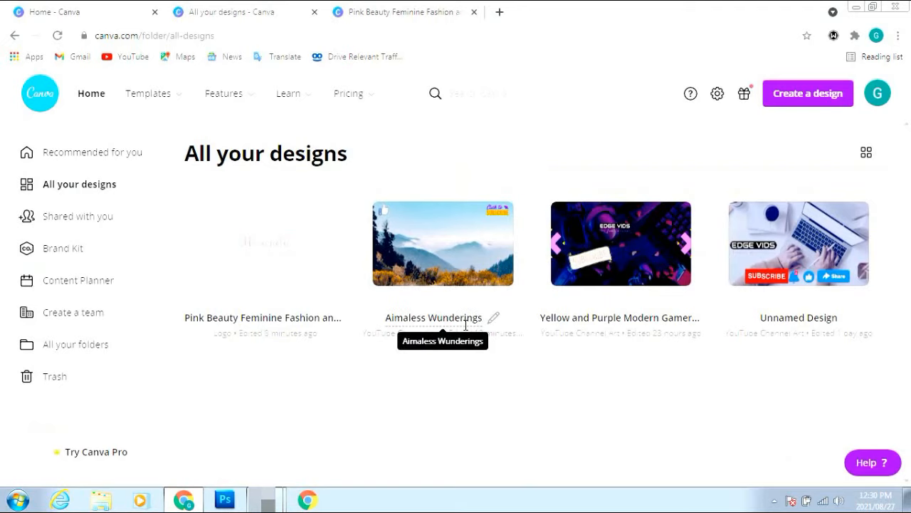
click(428, 237)
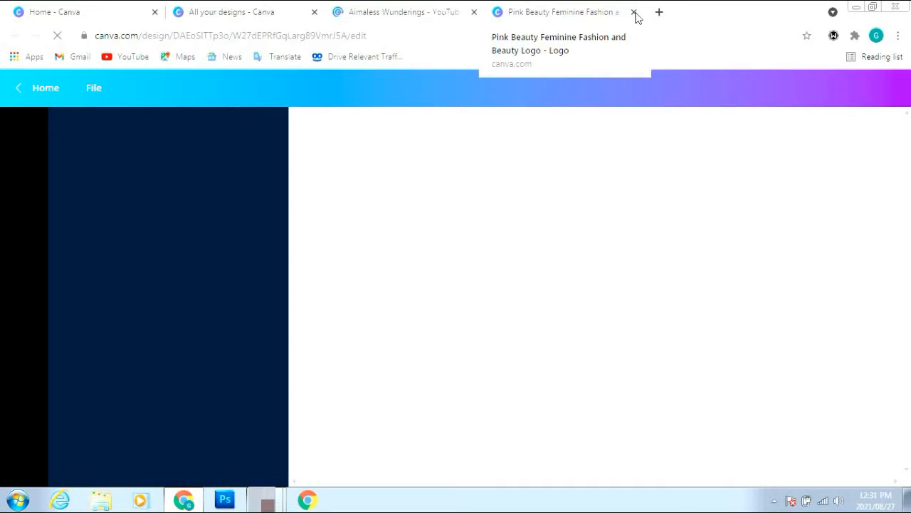
click(634, 13)
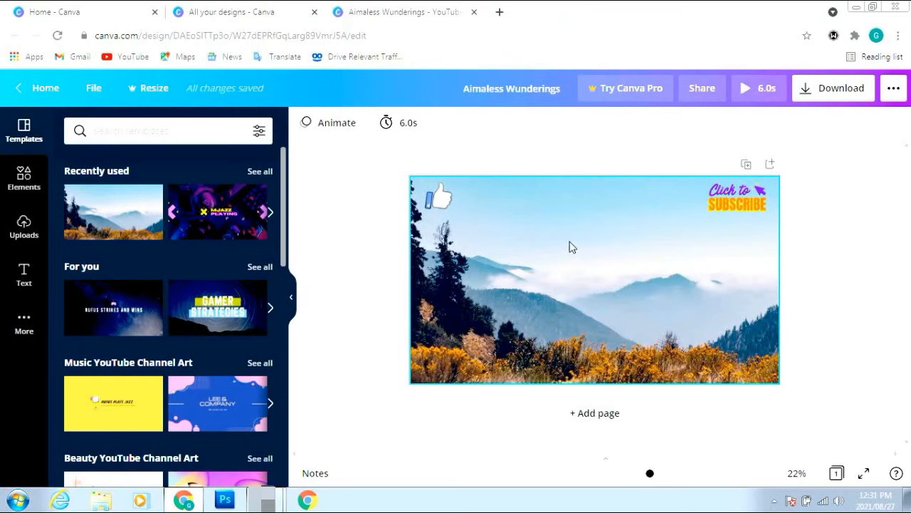
Upload Free_Sample_By_Wix-2 from the device through Uploads > Upload media
click(28, 228)
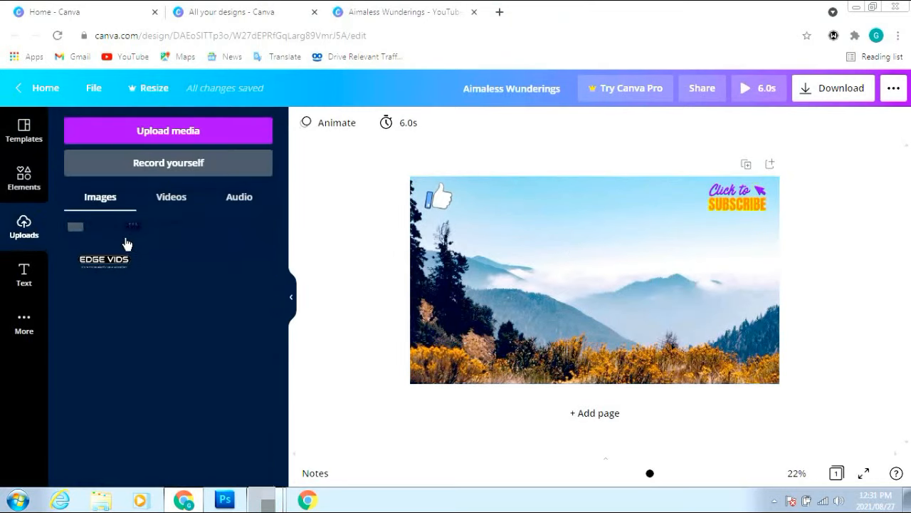
click(172, 133)
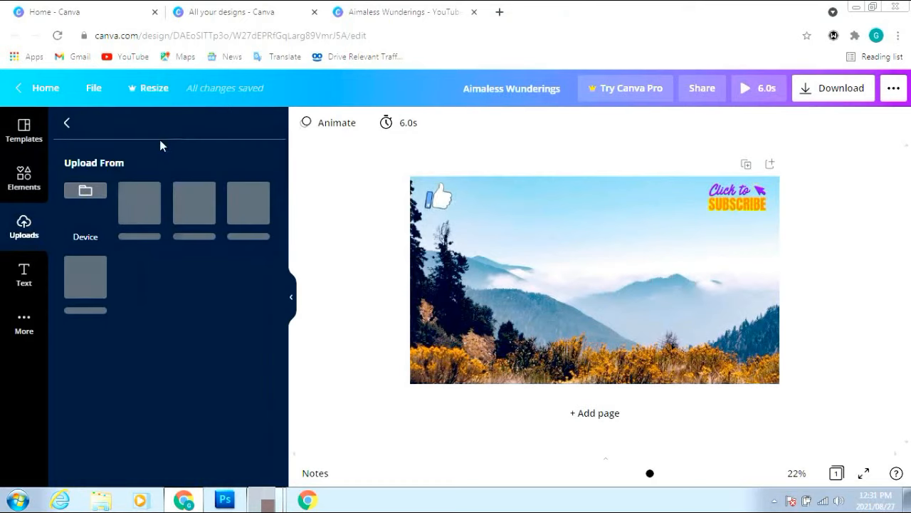
click(86, 198)
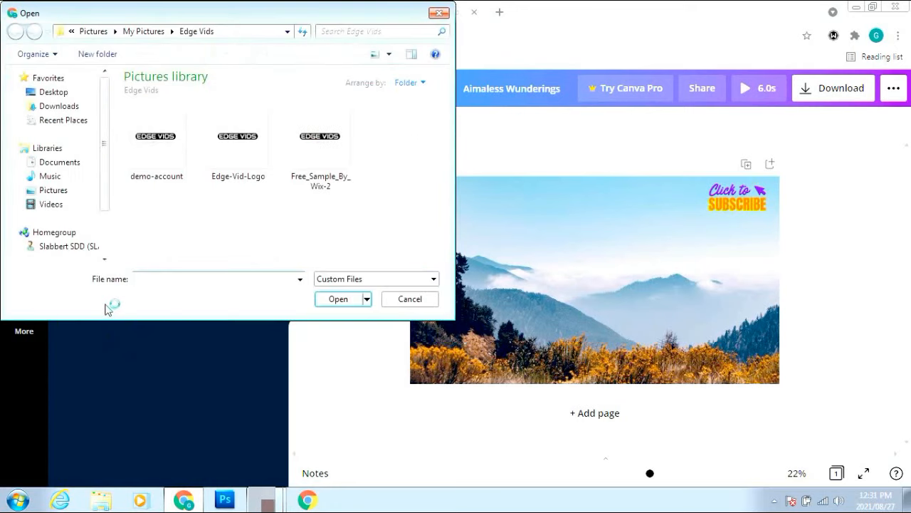
click(332, 142)
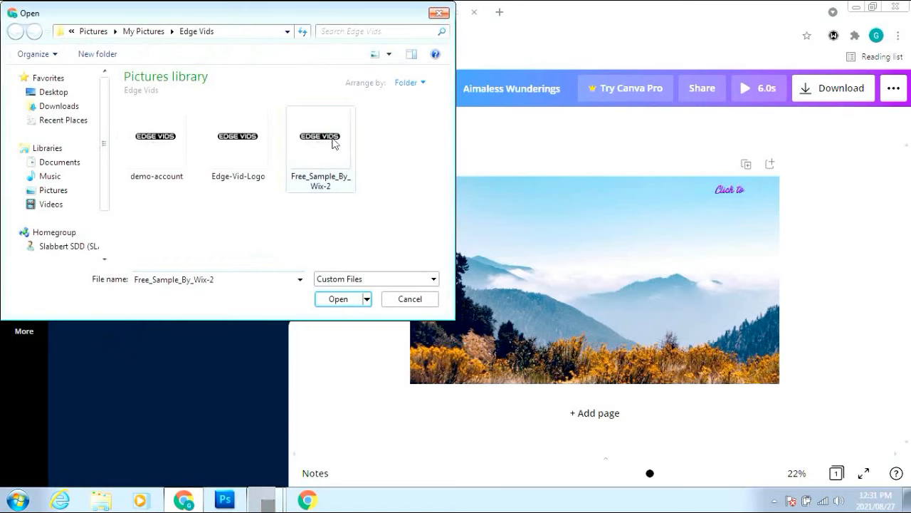
click(341, 303)
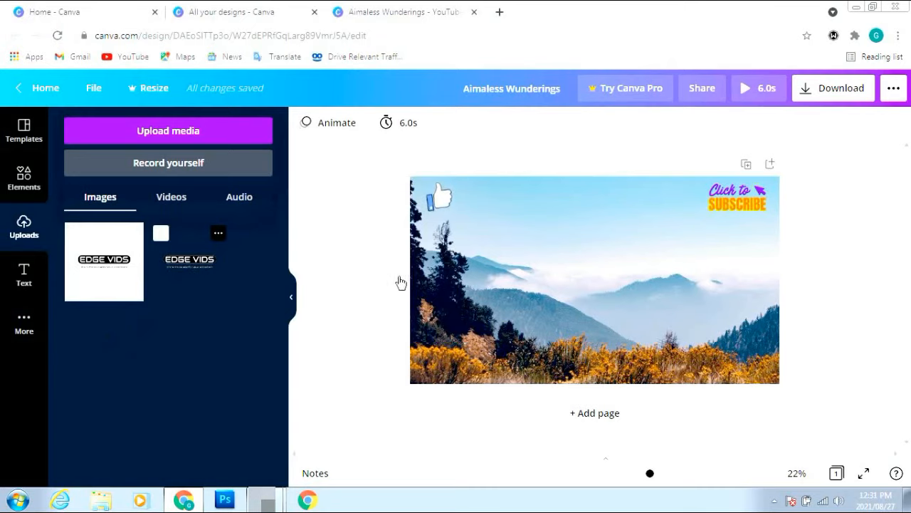
Drag the transparent EDGE VIDS logo onto the banner, enlarge it and raise it toward the top centre
drag(400, 283, 598, 226)
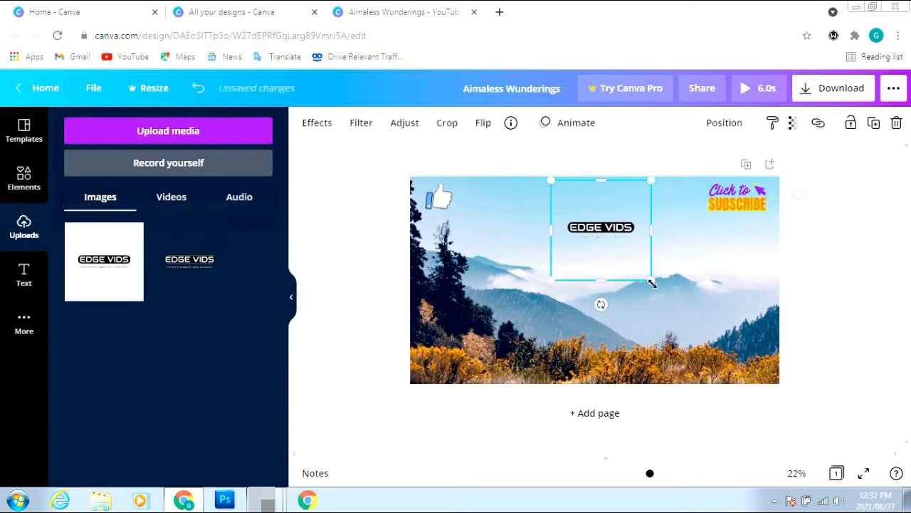
drag(650, 280, 632, 262)
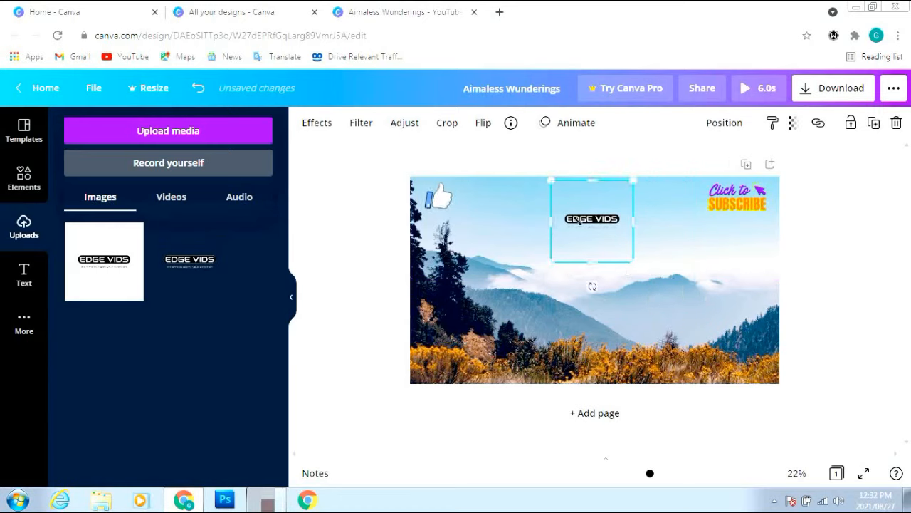
drag(577, 202, 574, 178)
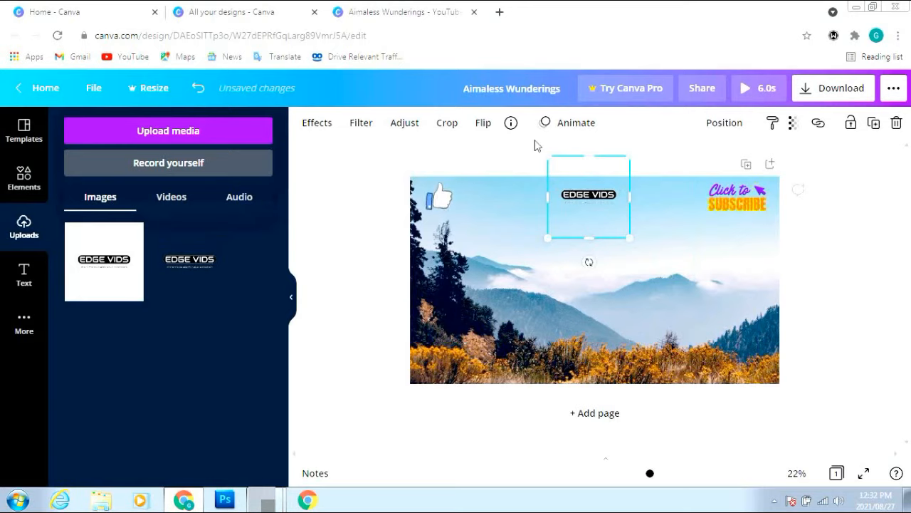
Export the Aimaless Wunderings banner with file type GIF and dismiss the Design downloaded popup
click(842, 89)
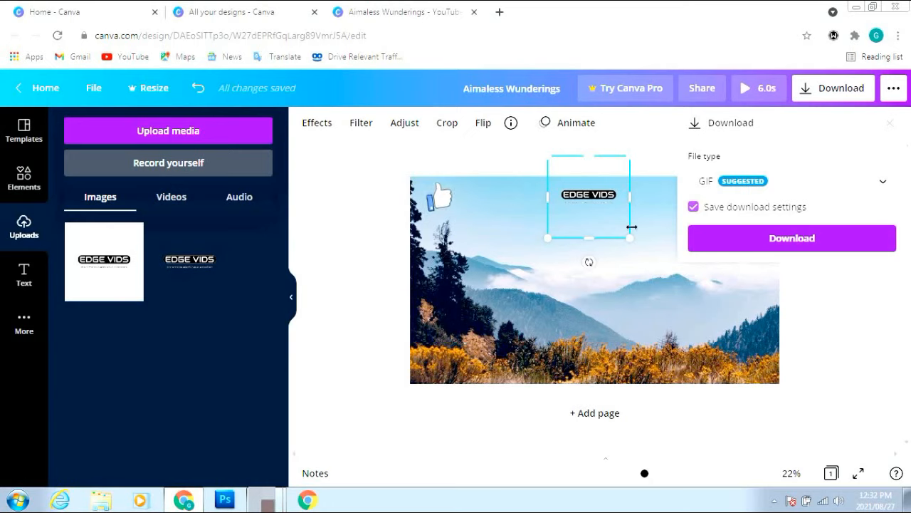
click(790, 239)
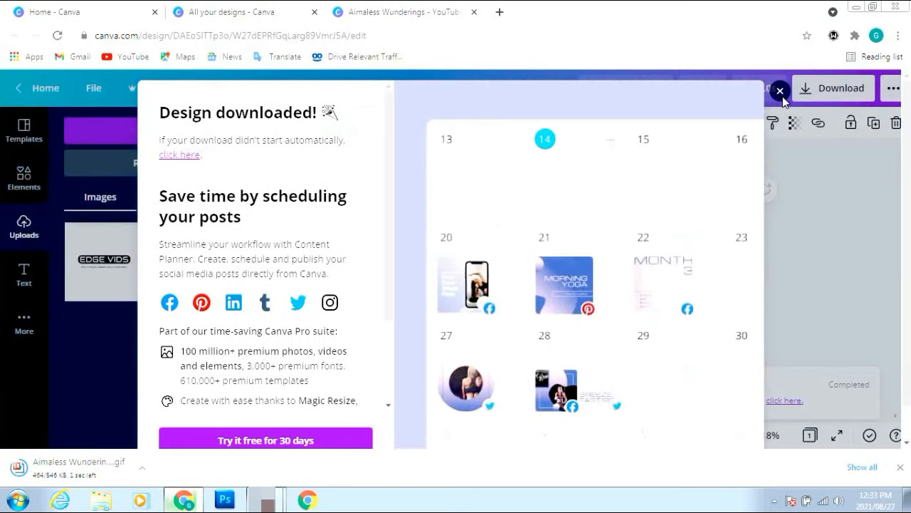
click(781, 91)
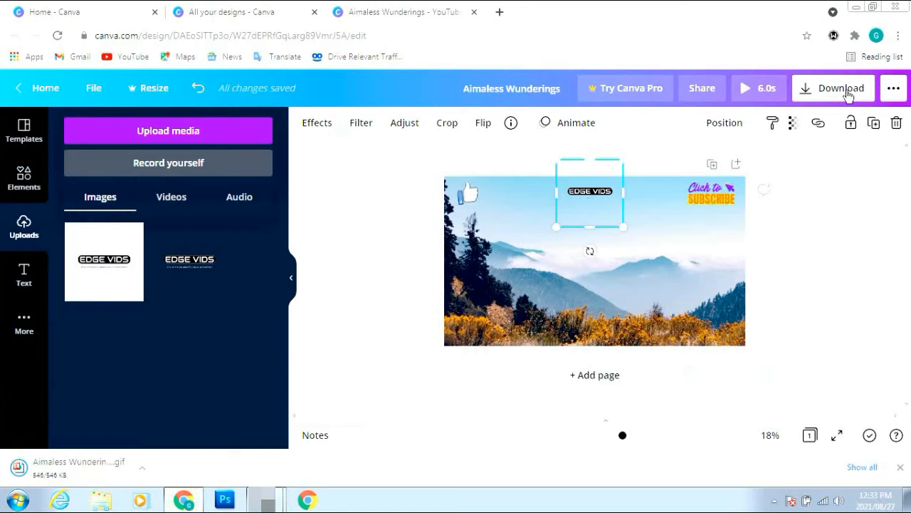
Download the banner again with the file type switched to PNG
click(846, 95)
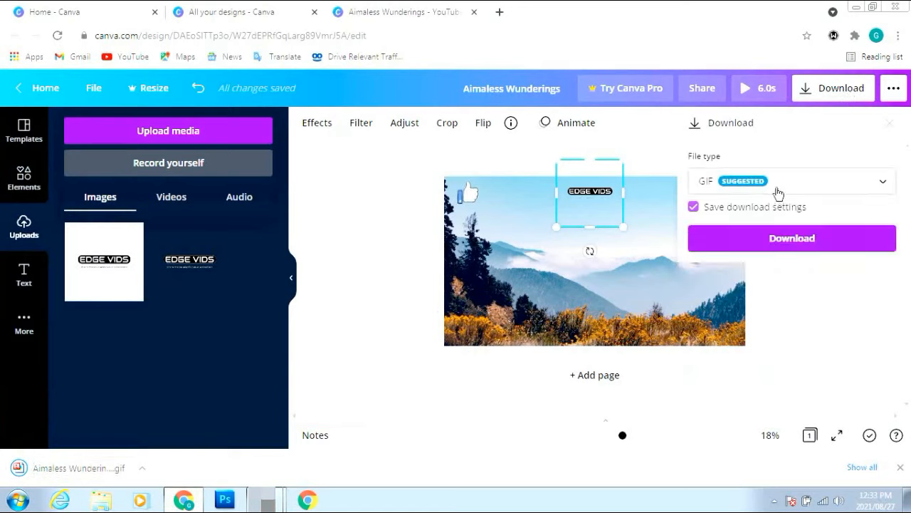
click(776, 187)
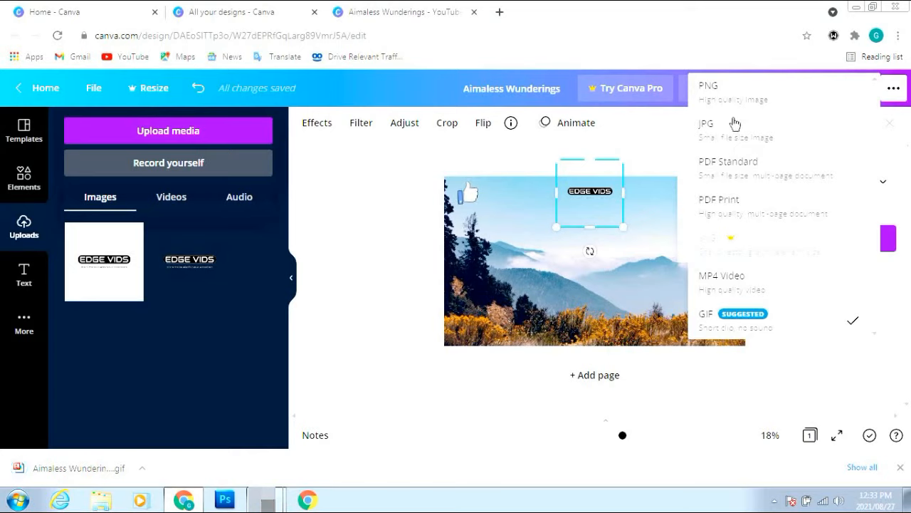
click(726, 92)
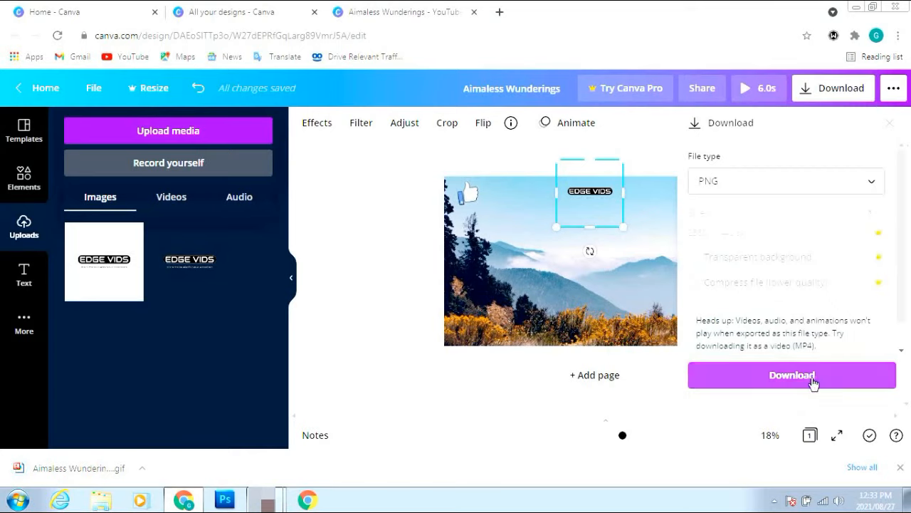
click(813, 382)
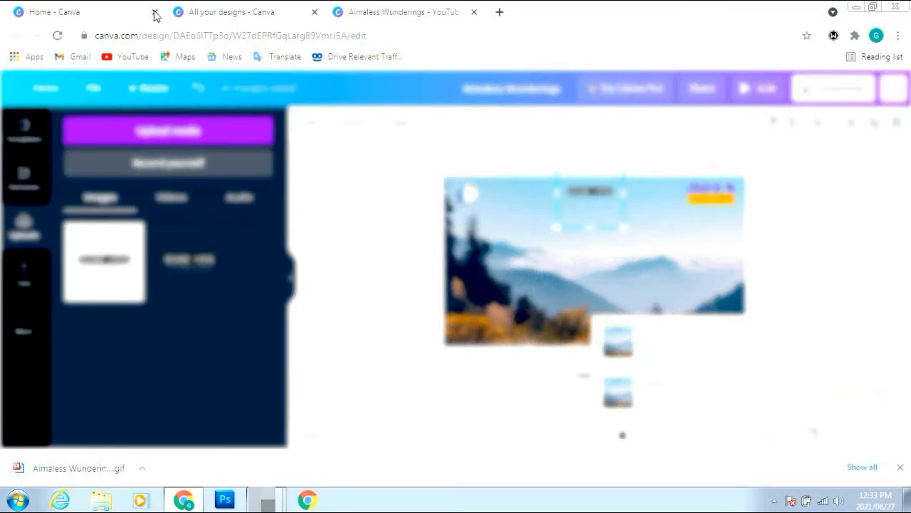
Close the Home and All your designs tabs and dismiss the download confirmation
click(156, 13)
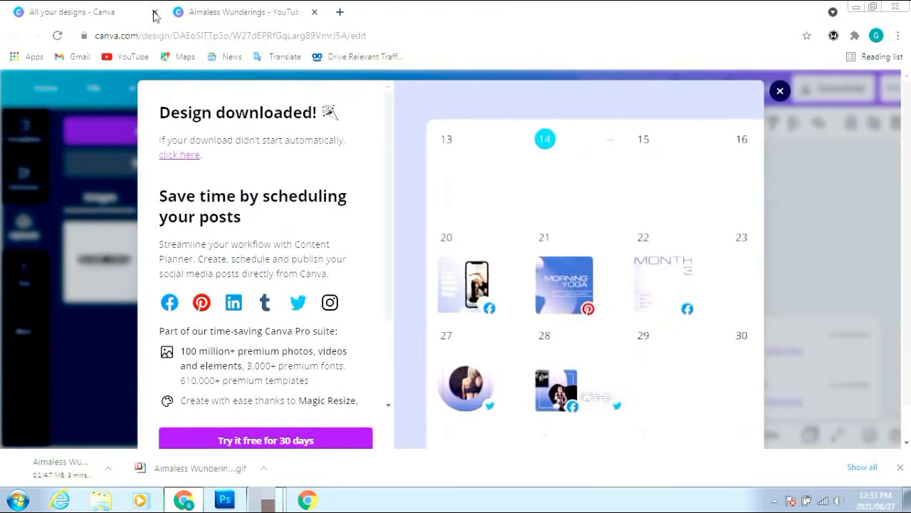
click(156, 13)
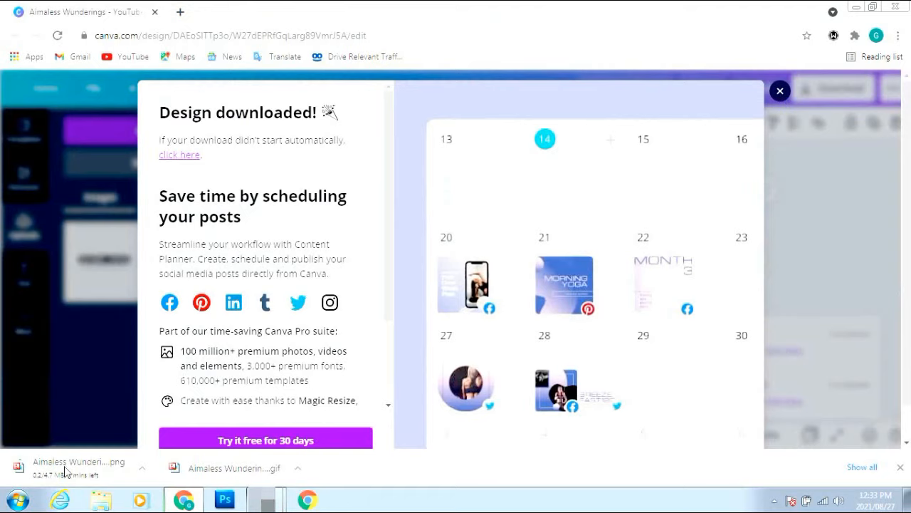
click(780, 91)
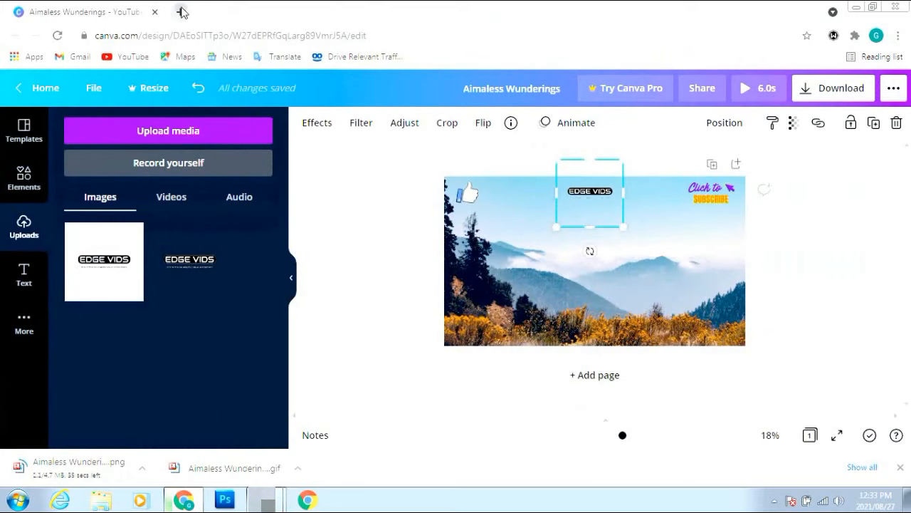
Open a new Chrome tab and load YouTube from the bookmarks bar
click(182, 12)
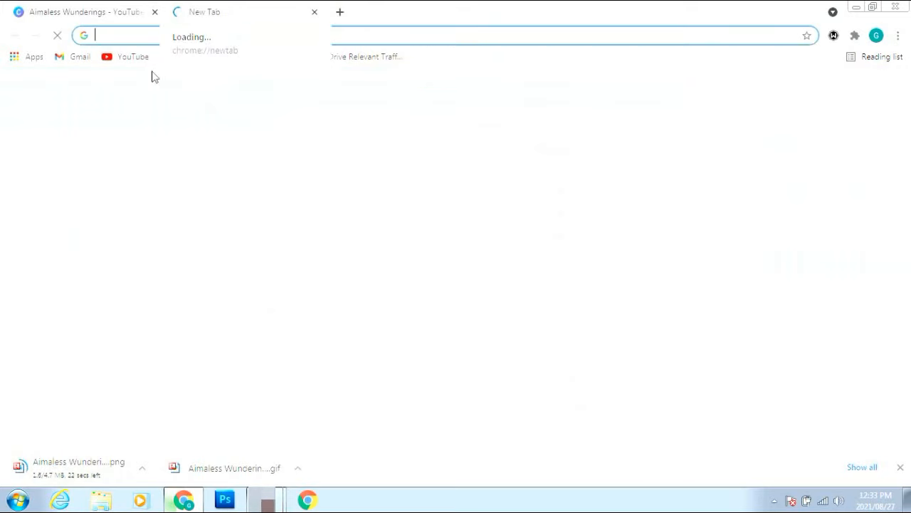
click(126, 60)
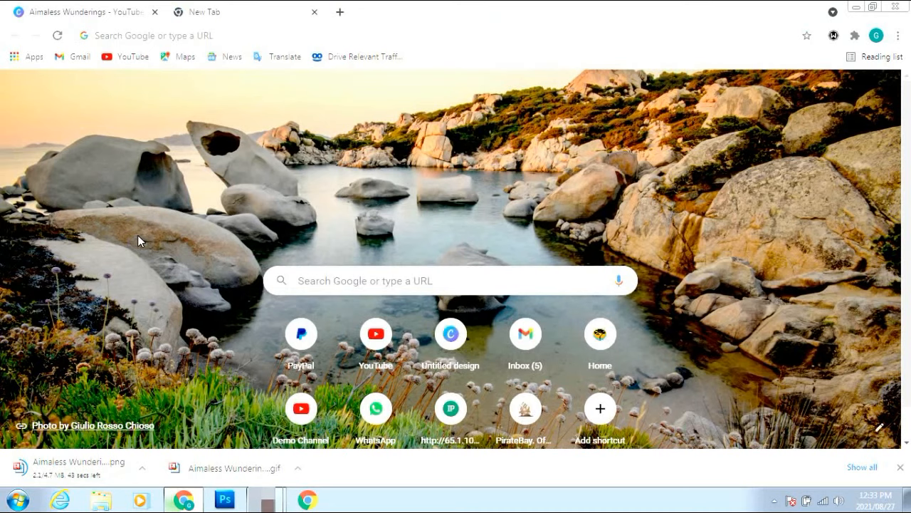
click(131, 61)
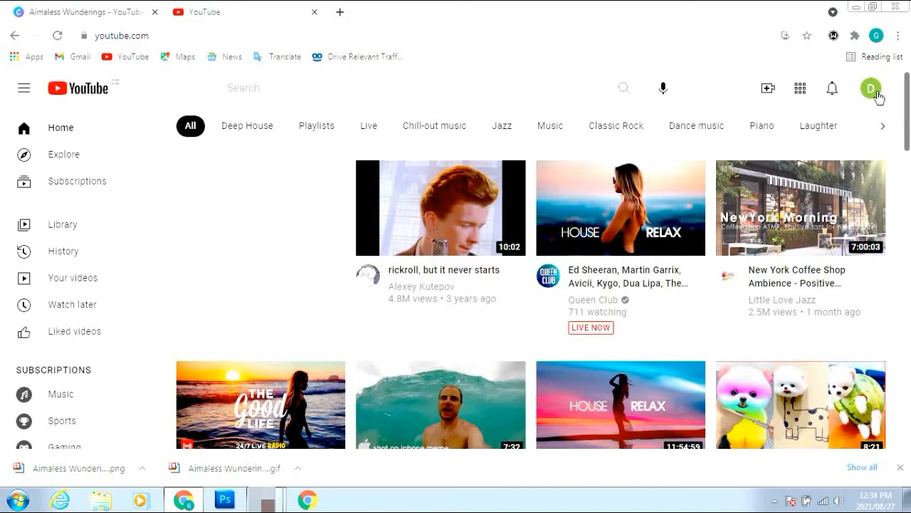
Return from the coffee shop video and open YouTube Studio from the avatar menu, waiting out the unresponsive prompt
click(877, 223)
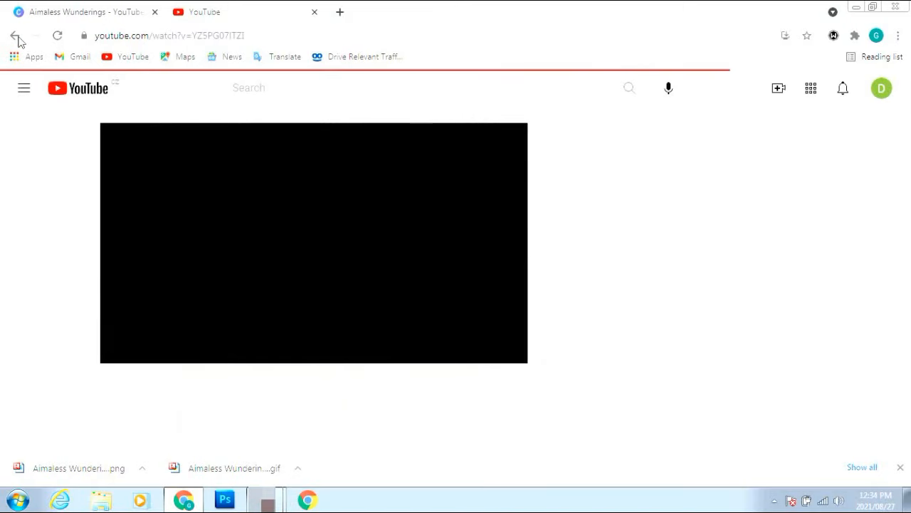
click(15, 37)
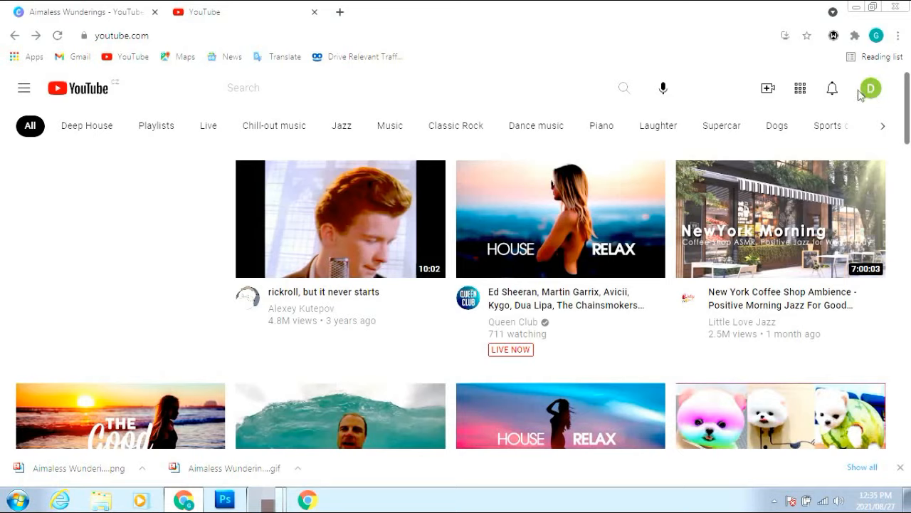
click(869, 89)
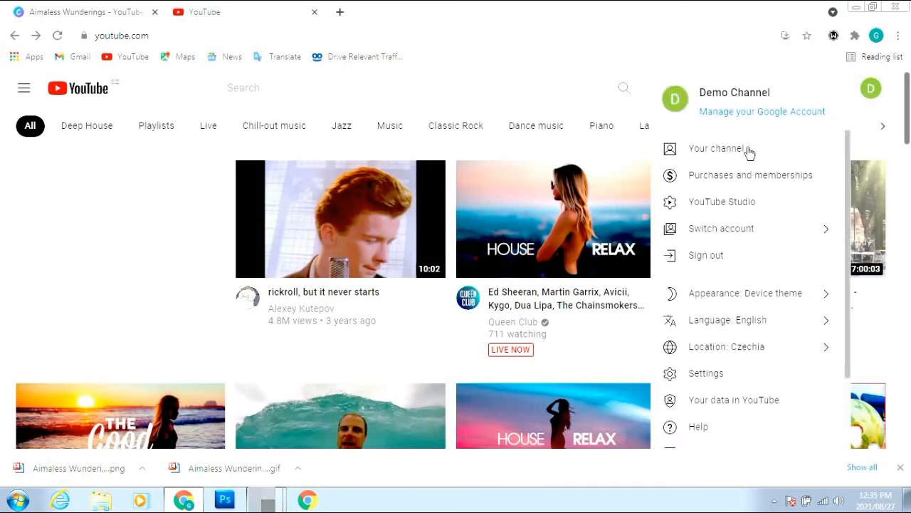
click(749, 212)
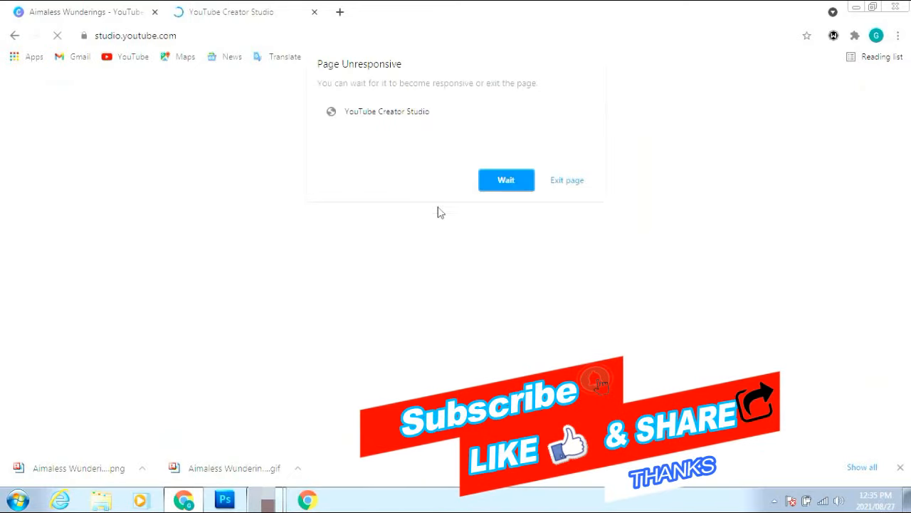
click(506, 180)
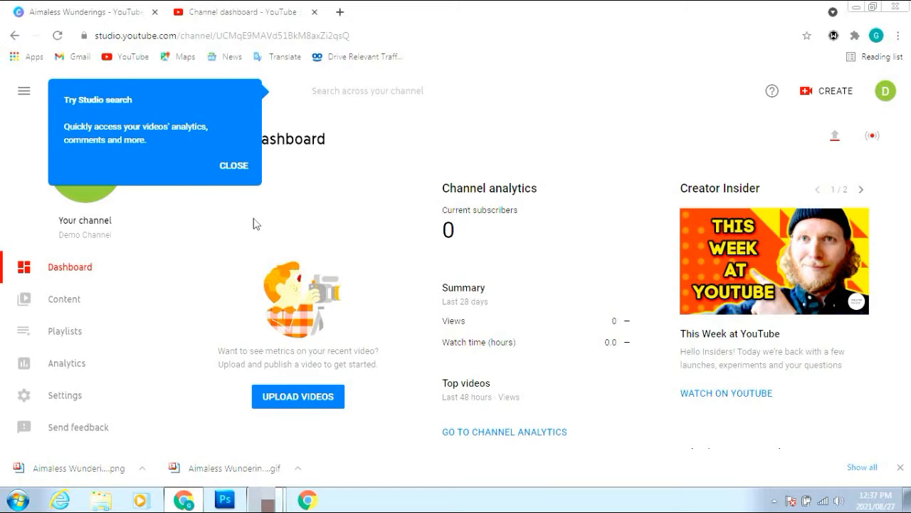
Dismiss the search tip and reach the Customization page via Content in Studio's sidebar
click(230, 166)
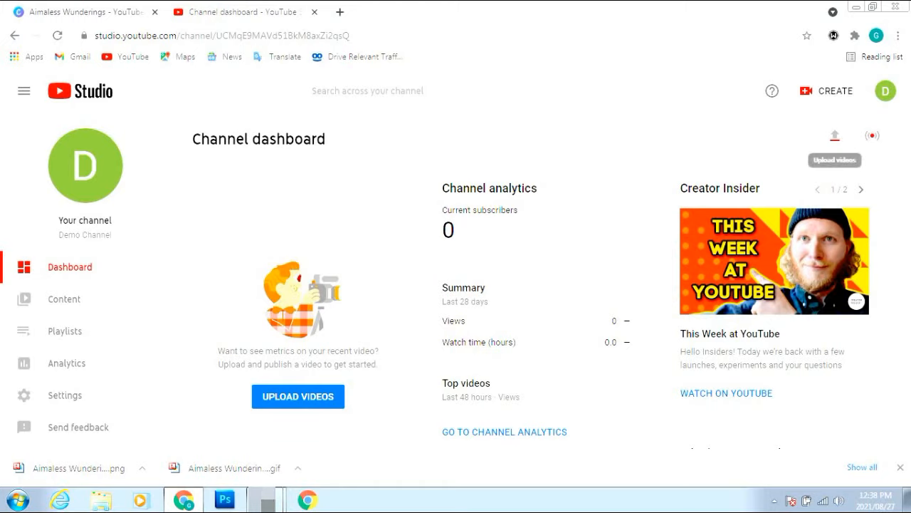
scroll(683, 368, down, 3)
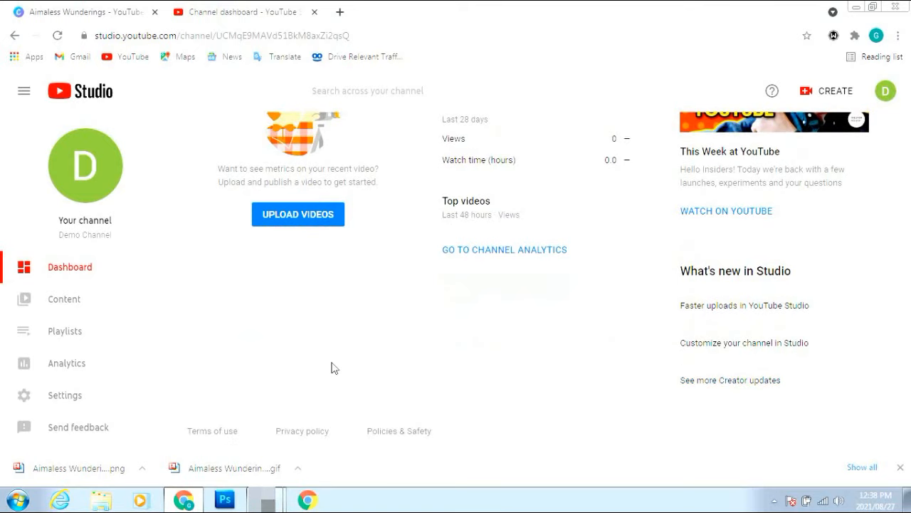
click(65, 304)
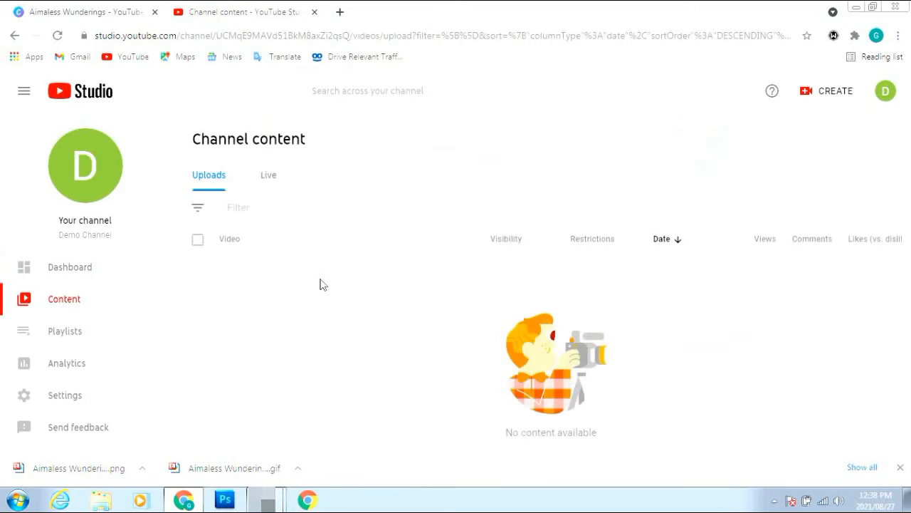
scroll(112, 339, down, 3)
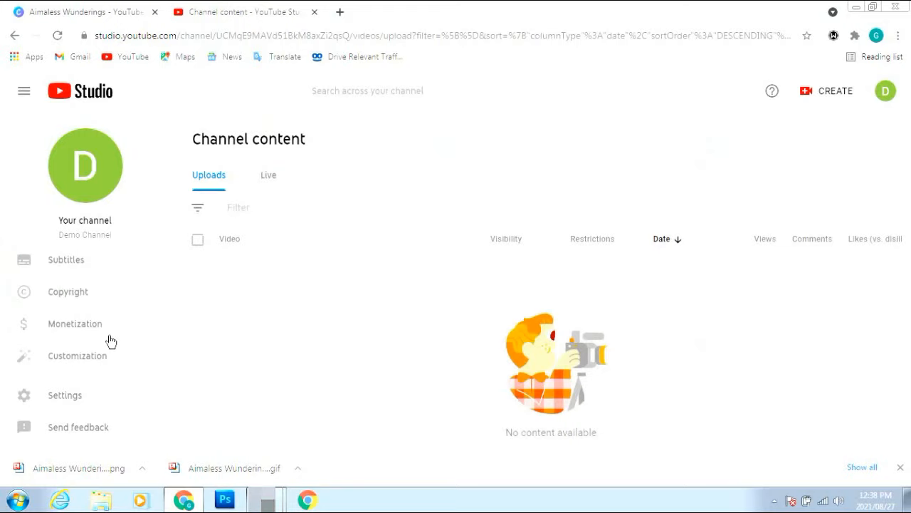
click(80, 331)
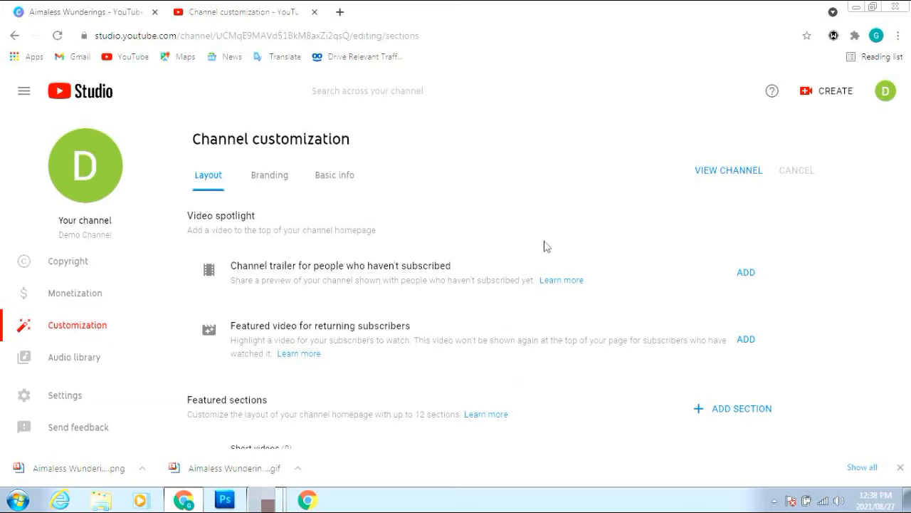
On the Branding tab, upload Edge-Vid-Logo as the profile picture and confirm the crop with DONE
click(274, 185)
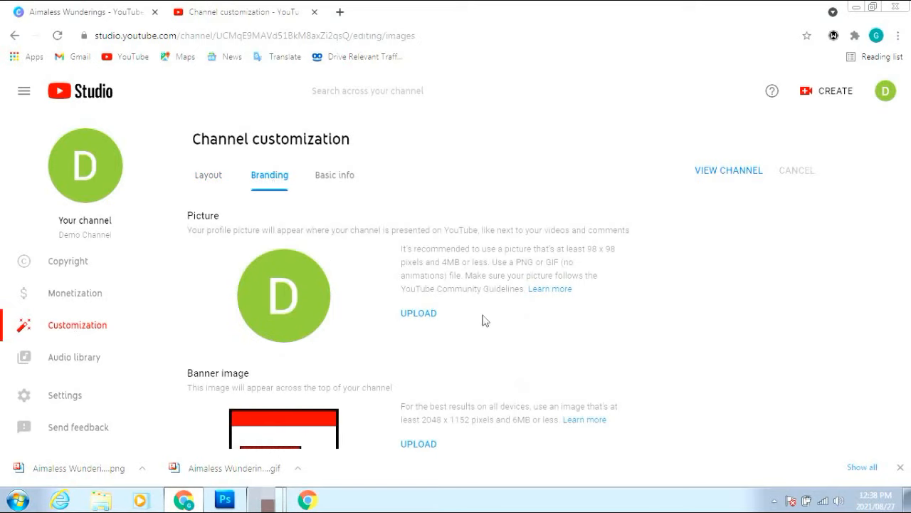
click(420, 314)
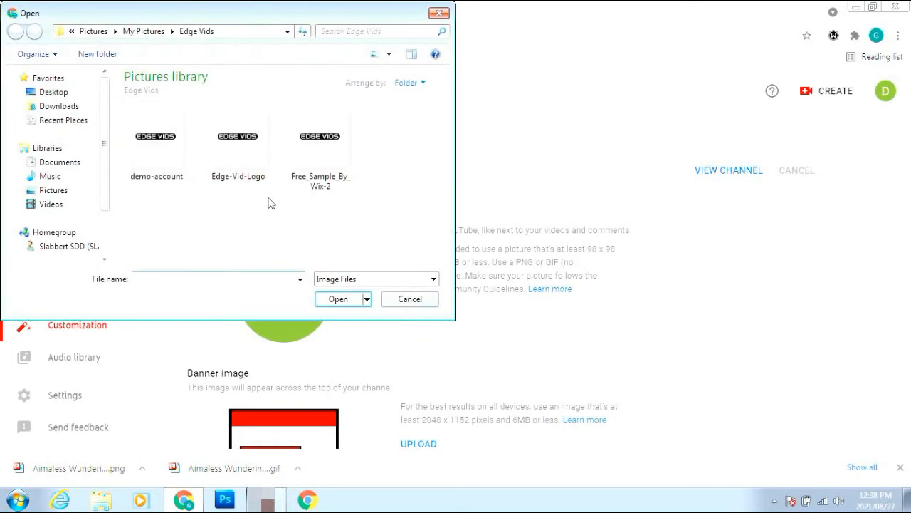
click(242, 153)
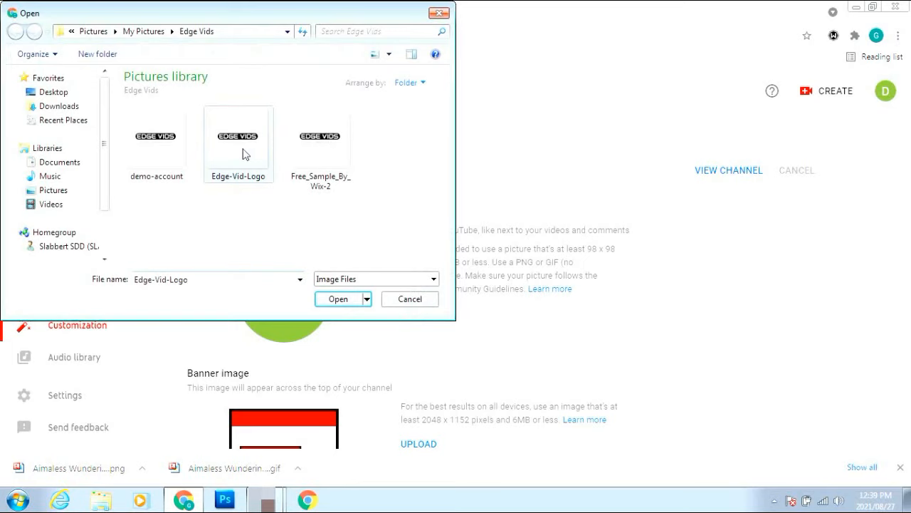
click(339, 299)
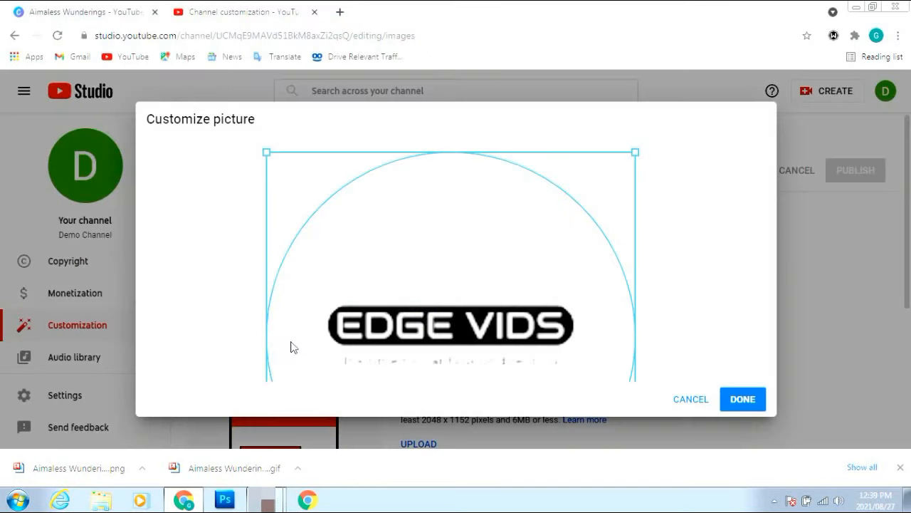
scroll(700, 285, down, 3)
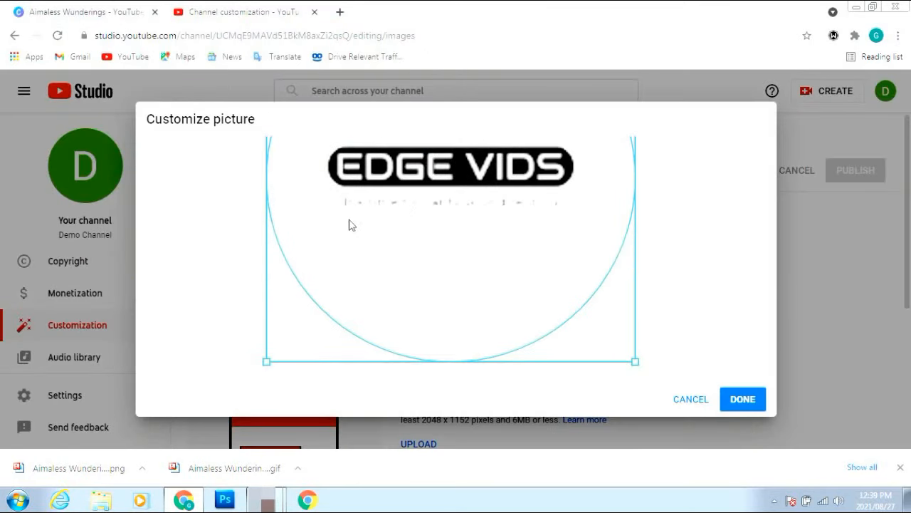
click(745, 403)
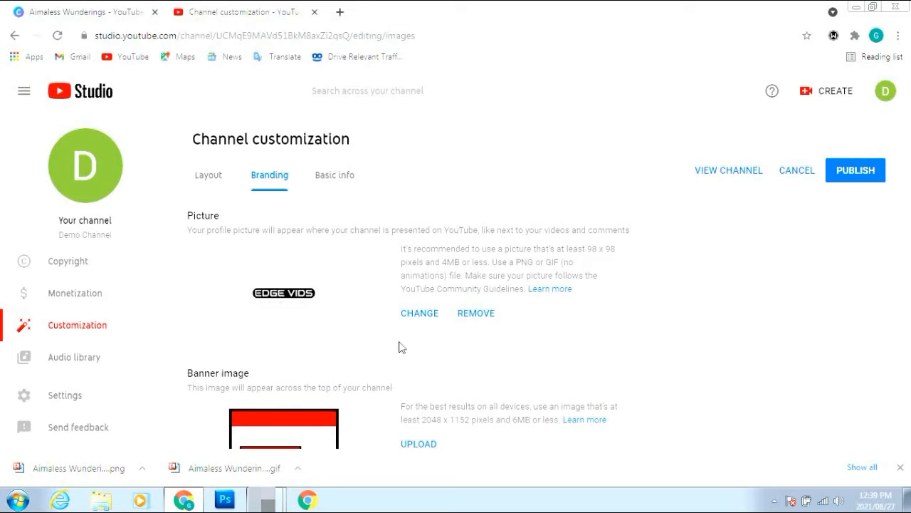
scroll(401, 346, down, 2)
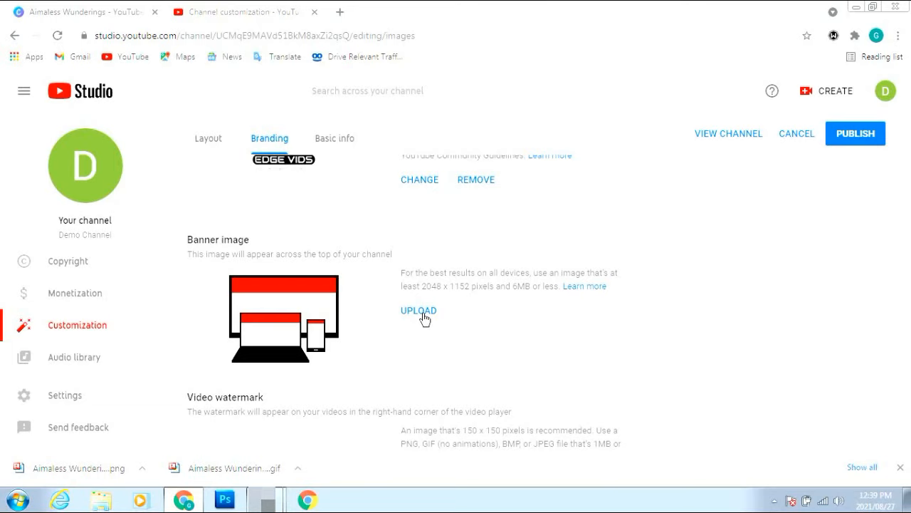
Upload the Aimaless Wunderings mountain image from Downloads as the channel banner and accept the crop
click(421, 313)
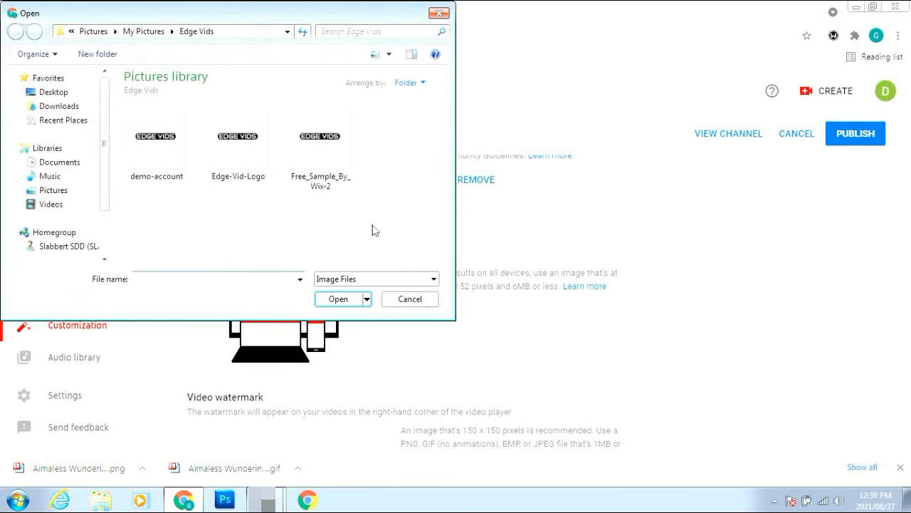
click(53, 111)
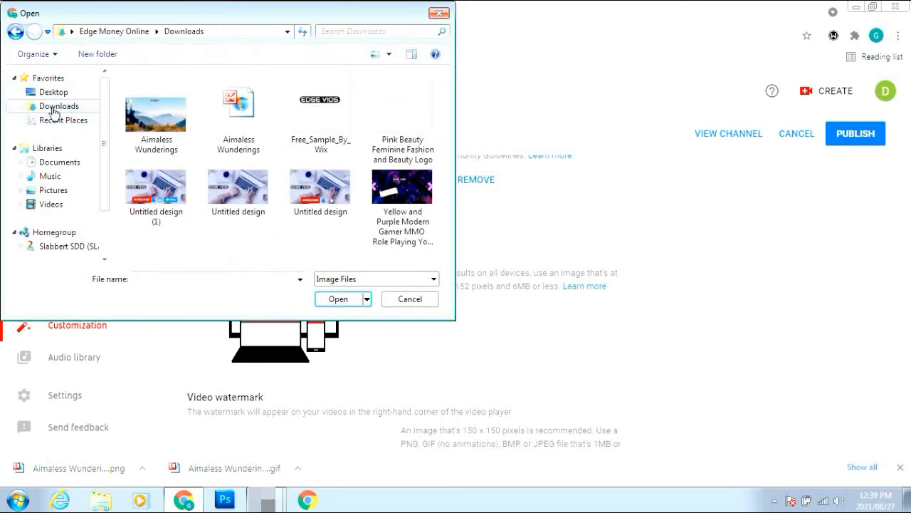
click(173, 127)
click(347, 304)
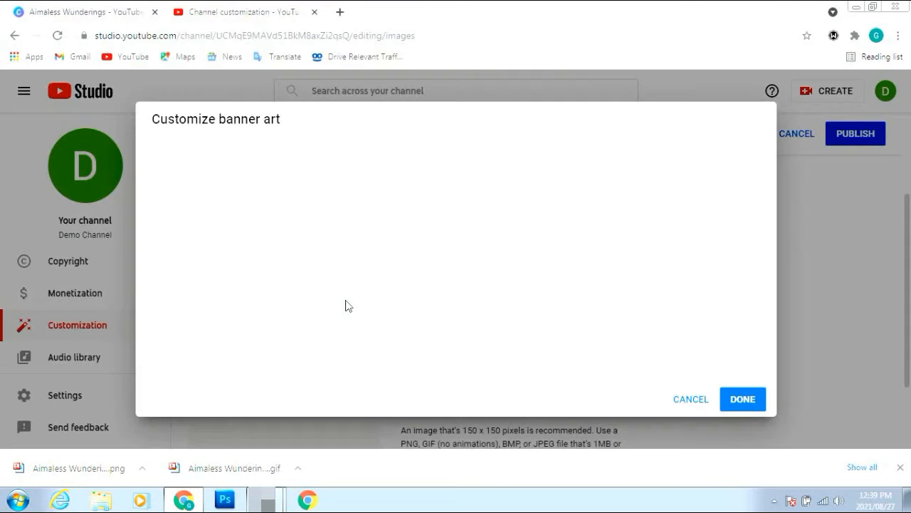
click(741, 400)
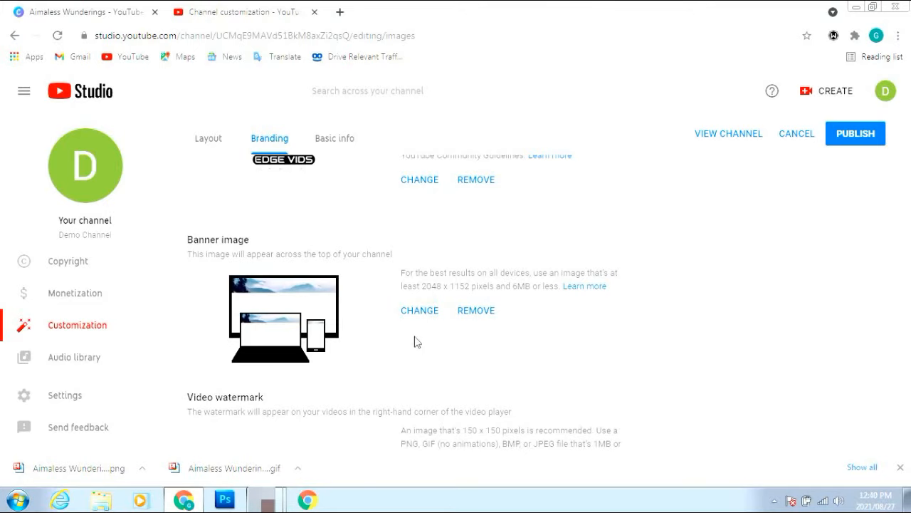
scroll(420, 331, down, 2)
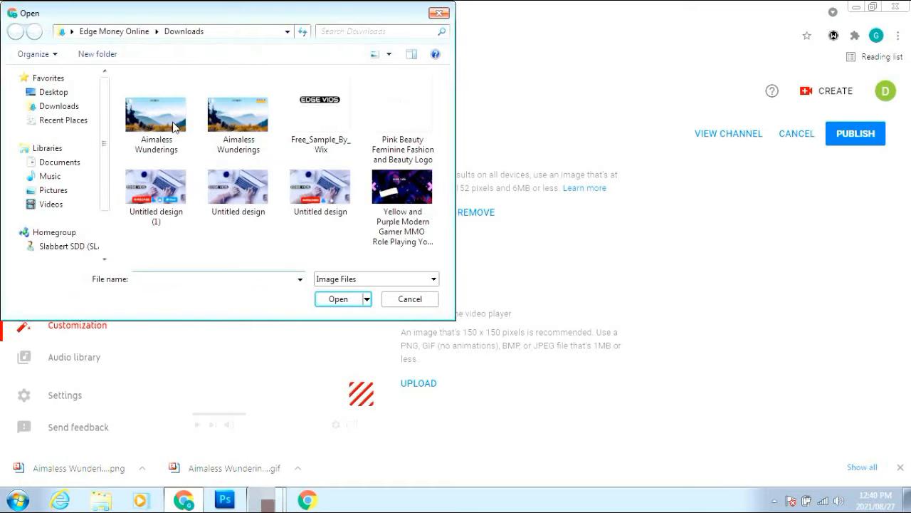
Add the Aimaless Wunderings image as the initial video watermark
click(165, 128)
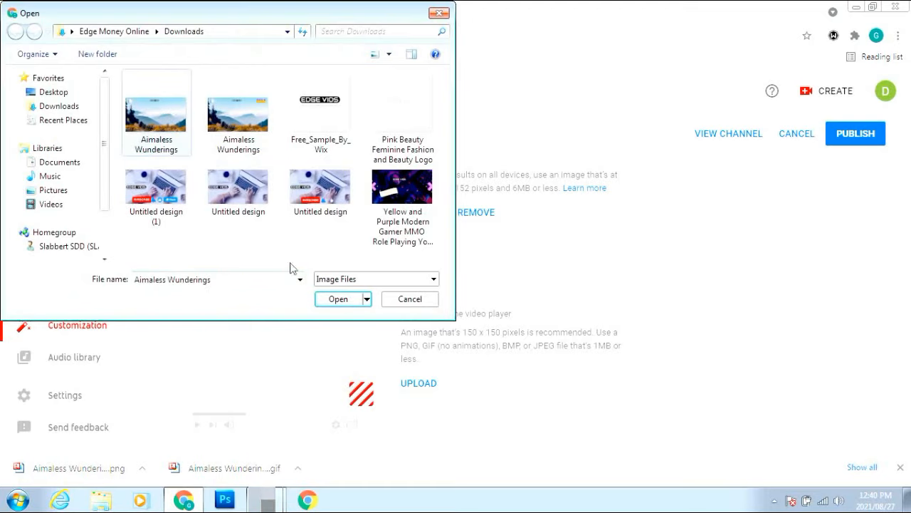
click(337, 299)
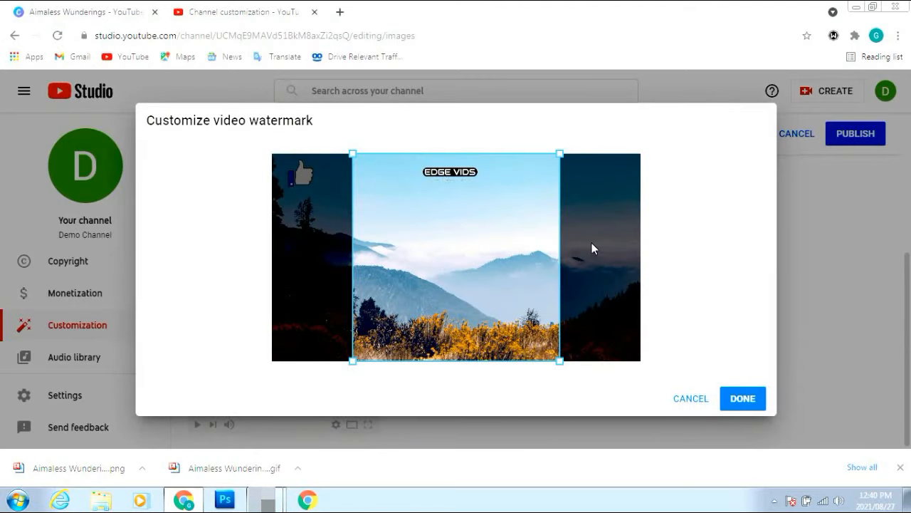
click(753, 399)
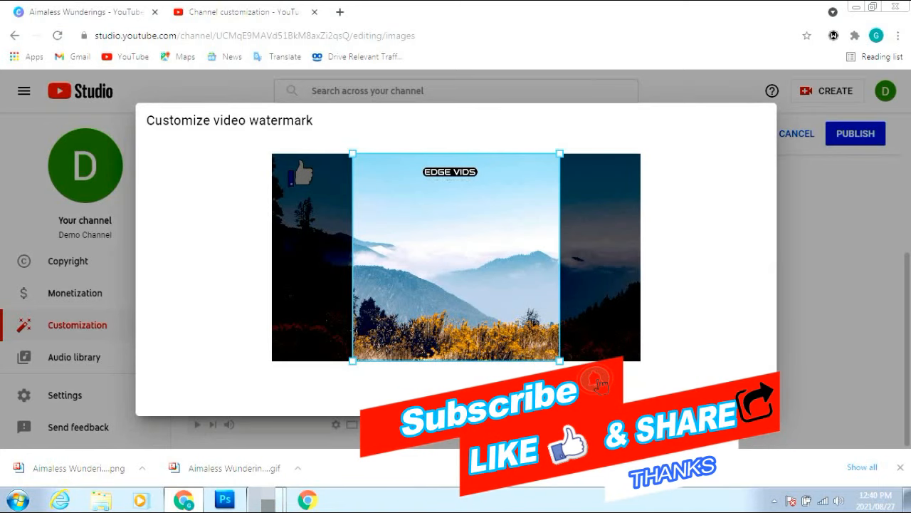
key(Escape)
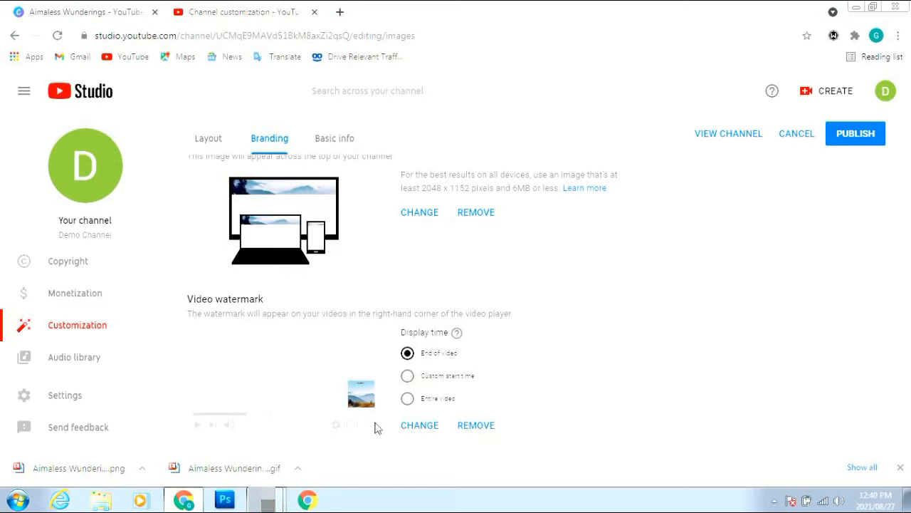
Replace the watermark with Edge-Vid-Logo from Pictures > Edge Vids
click(420, 426)
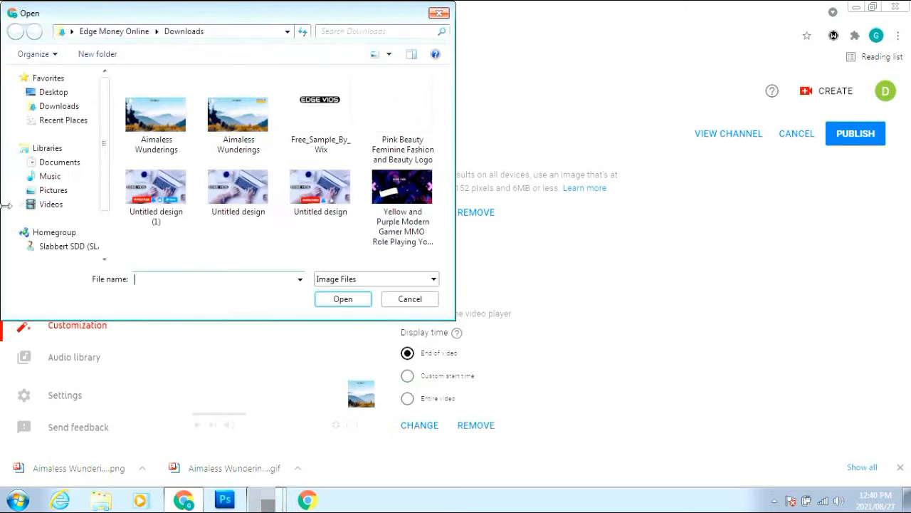
click(51, 191)
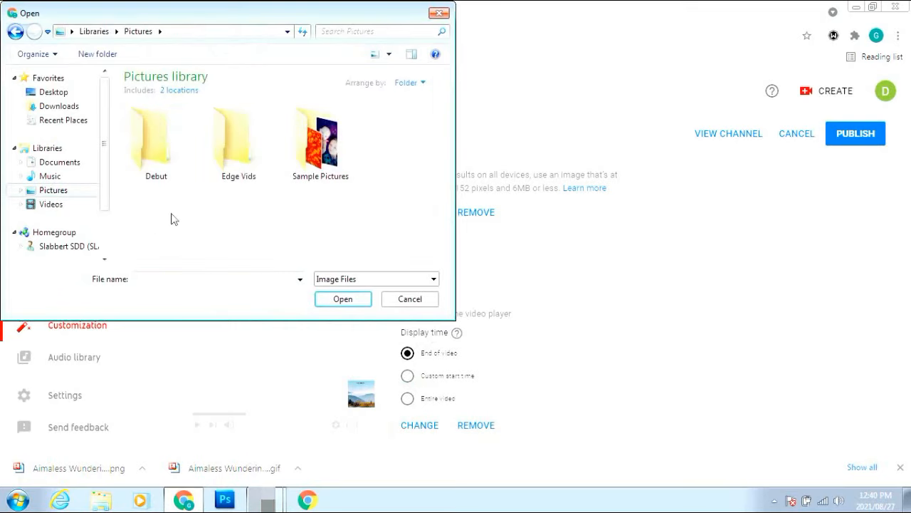
double_click(222, 158)
click(252, 158)
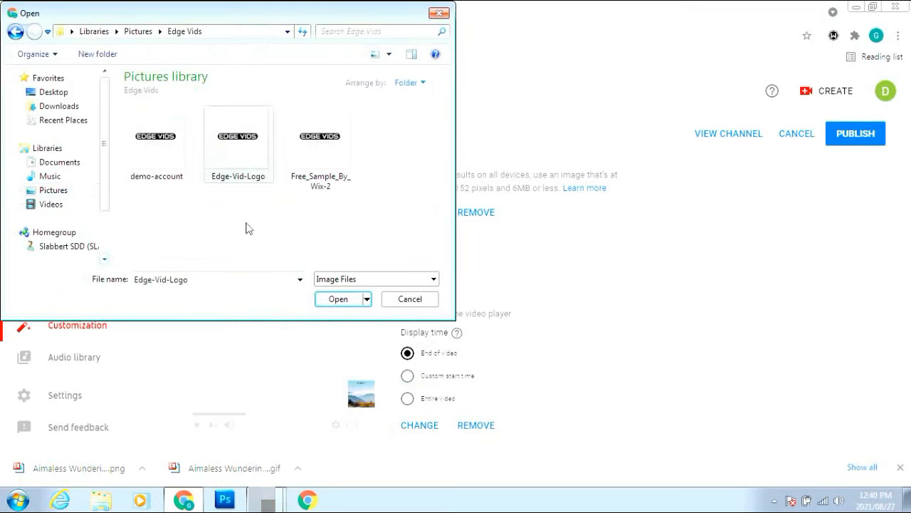
click(332, 300)
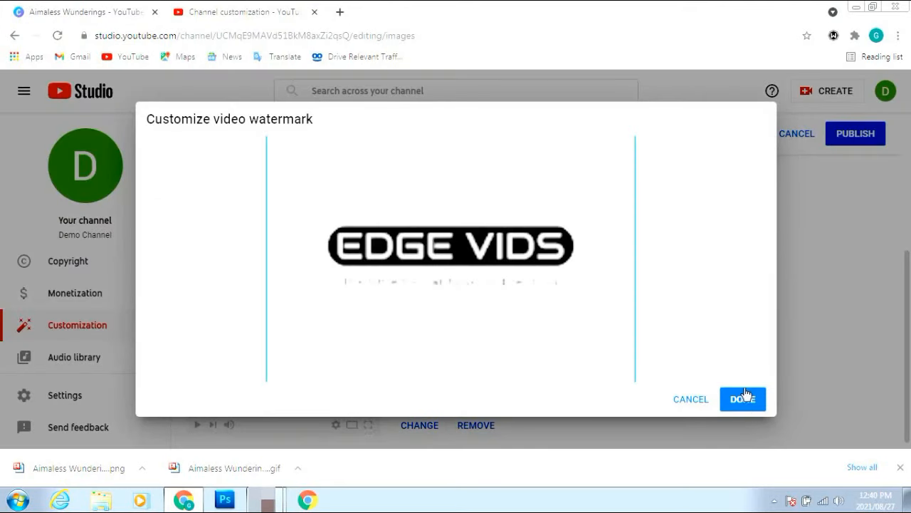
click(744, 398)
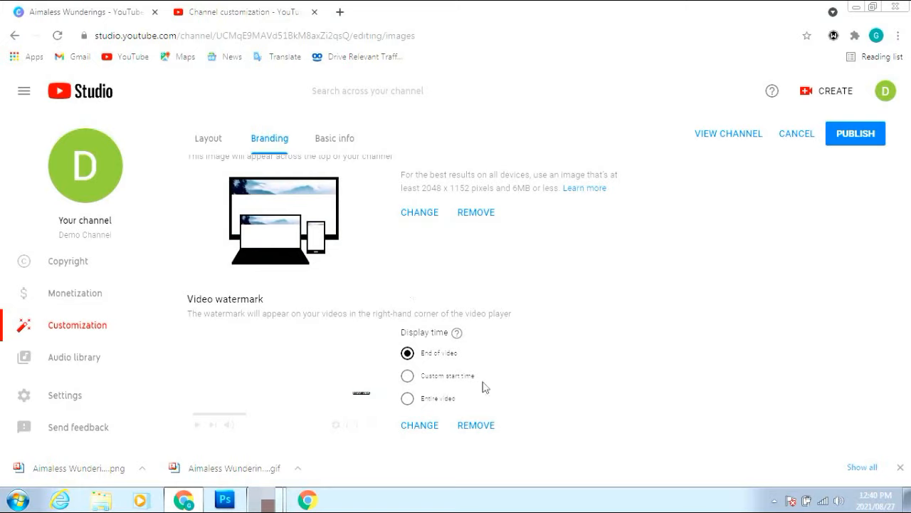
Show the watermark for the entire video, then go to Basic info
click(408, 400)
scroll(521, 419, down, 1)
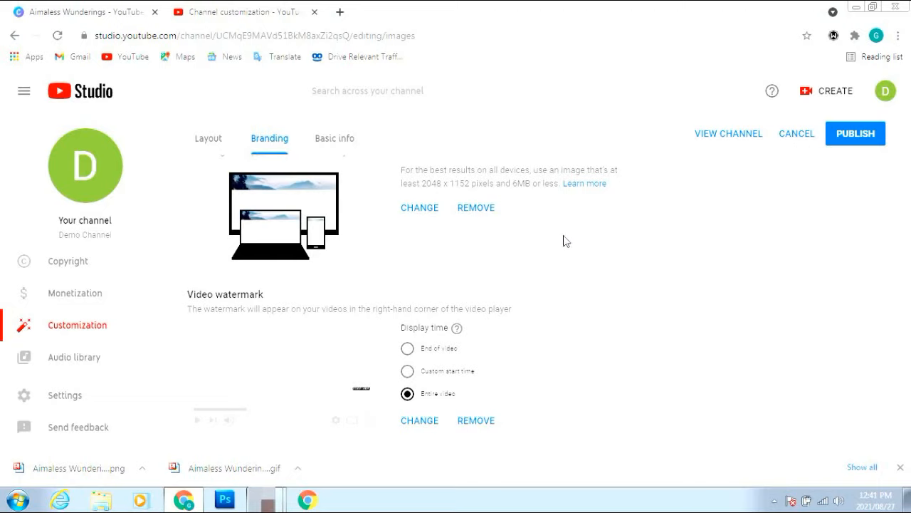
click(339, 143)
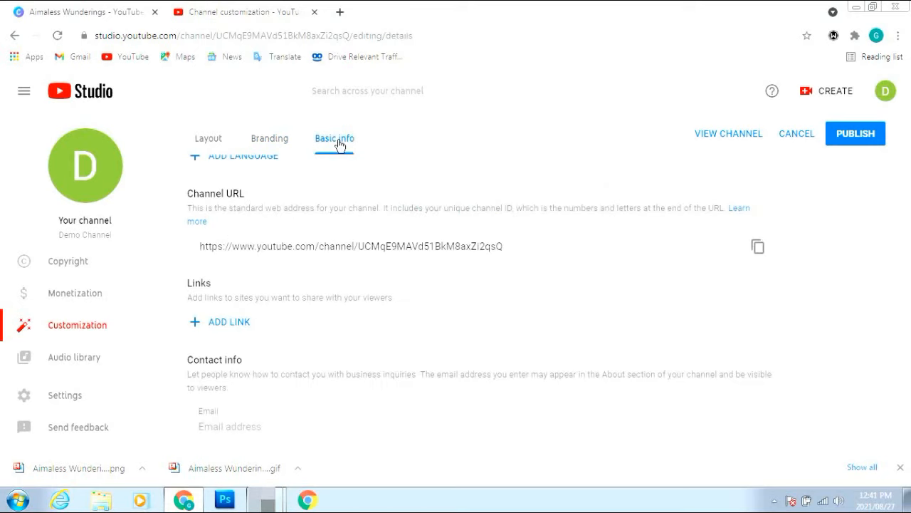
scroll(374, 347, up, 4)
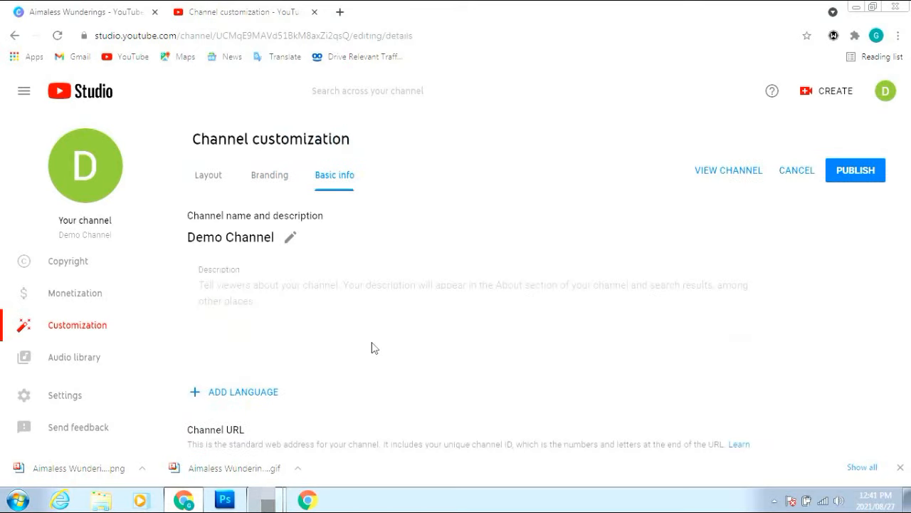